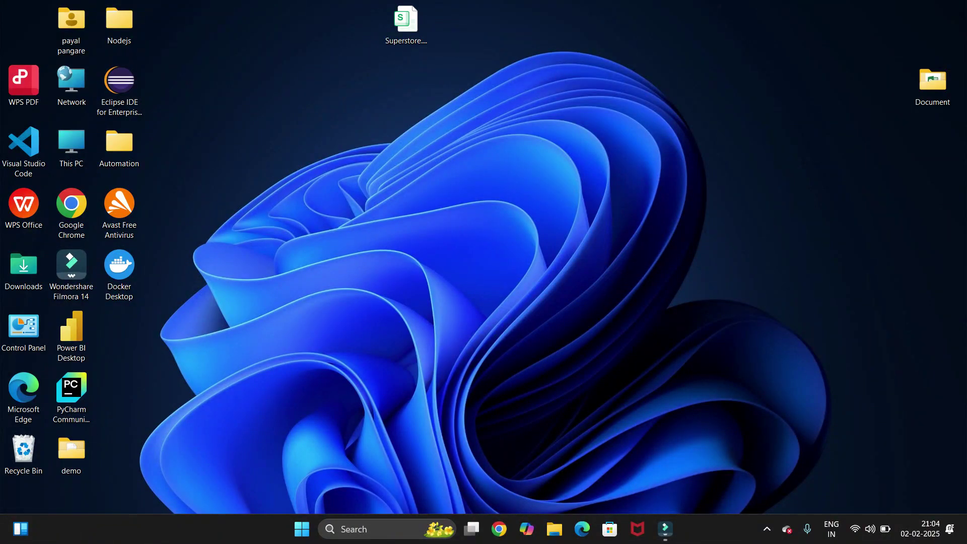
Step: Open Google Chrome and search Google for "notepad ++"
{"action": "double_click", "coordinate": [71, 212]}
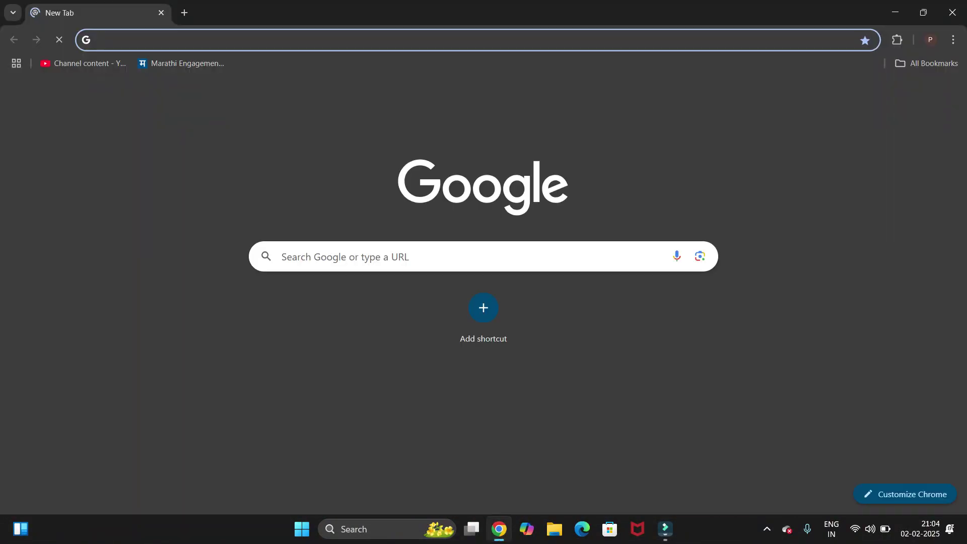
{"action": "type", "text": "NOTE"}
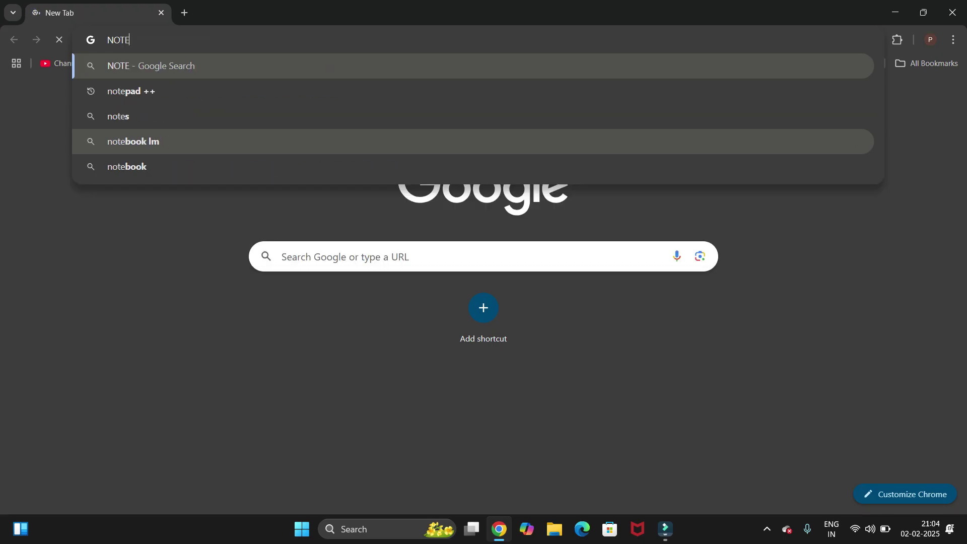
{"action": "key", "text": "Down"}
{"action": "key", "text": "Return"}
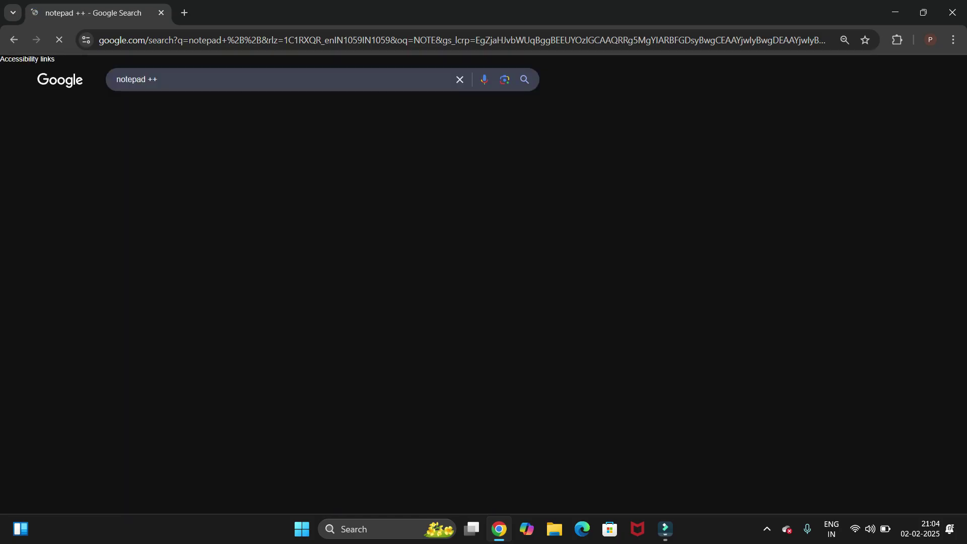
{"action": "key", "text": "ctrl+plus"}
{"action": "key", "text": "ctrl+plus"}
{"action": "key", "text": "ctrl+plus"}
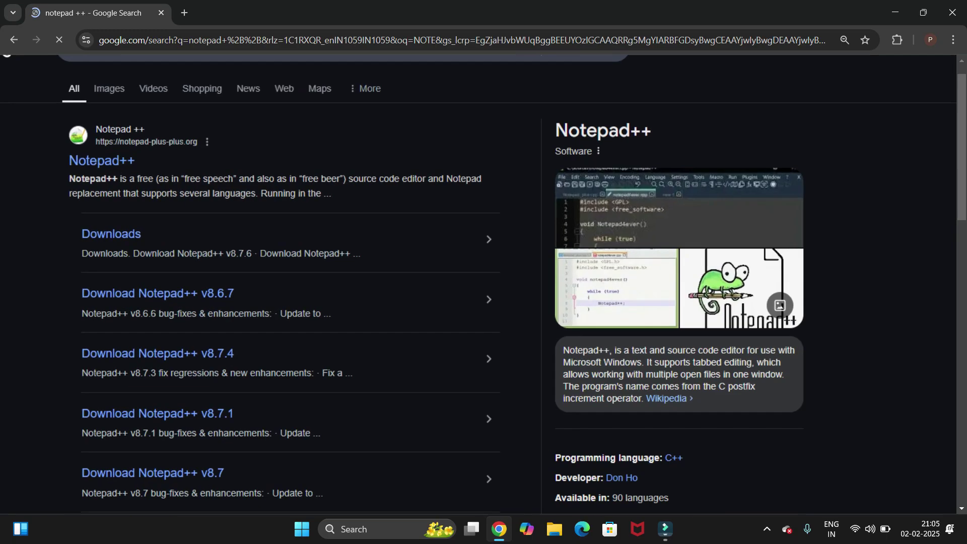
{"action": "key", "text": "ctrl+plus"}
{"action": "key", "text": "ctrl+plus"}
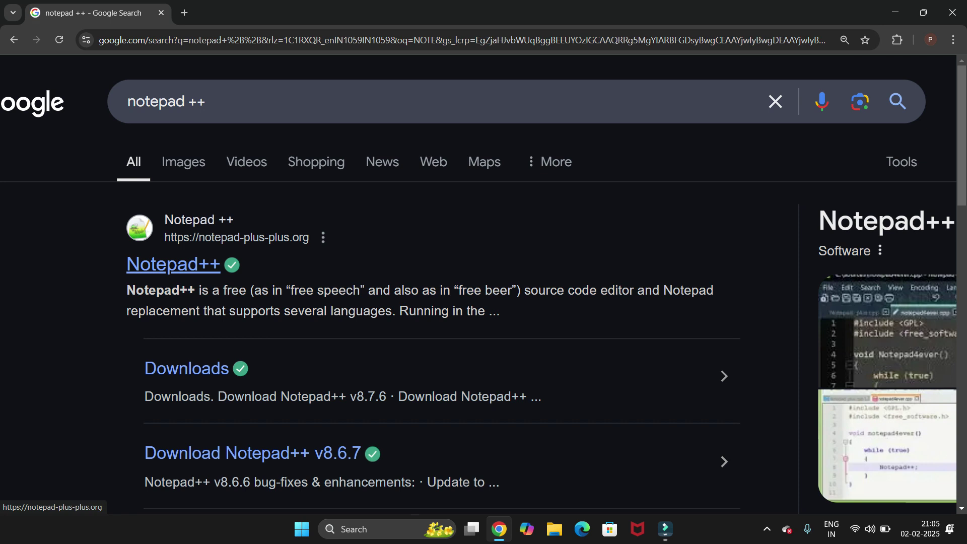
Step: Open the official Notepad++ website from the search results and go to its Current Version 8.7.6 download page
{"action": "left_click_drag", "start_coordinate": [124, 265], "coordinate": [231, 265]}
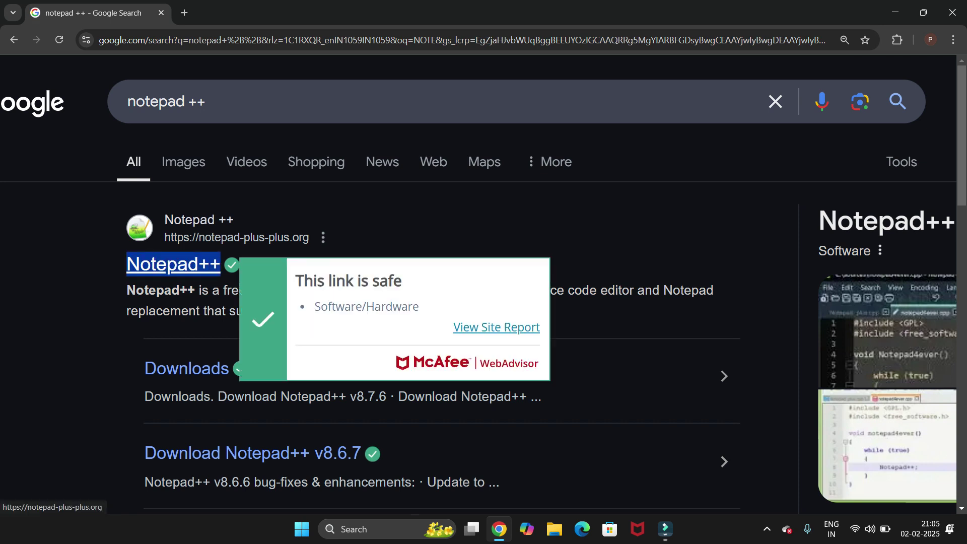
{"action": "left_click", "coordinate": [173, 264]}
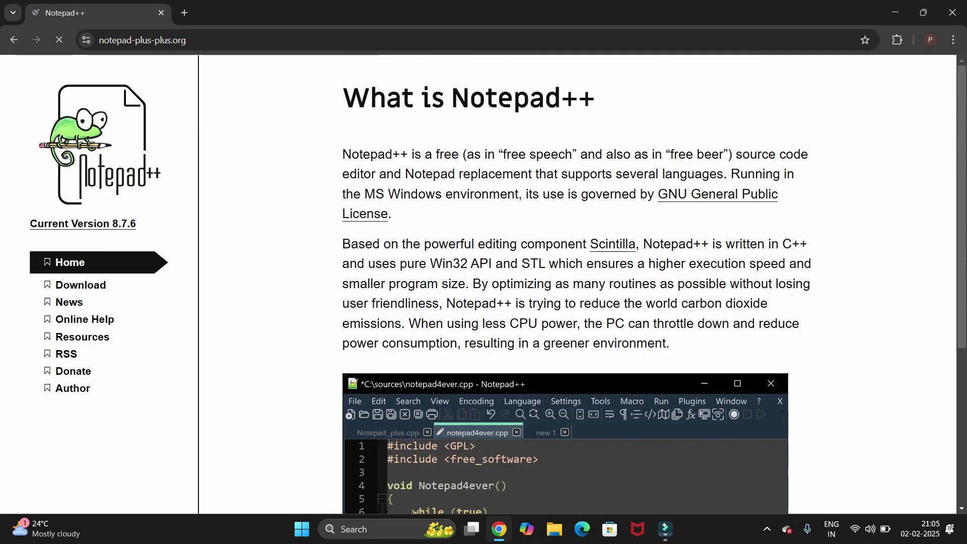
{"action": "scroll", "coordinate": [577, 284], "scroll_direction": "down", "scroll_amount": 1}
{"action": "scroll", "coordinate": [577, 284], "scroll_direction": "up", "scroll_amount": 1}
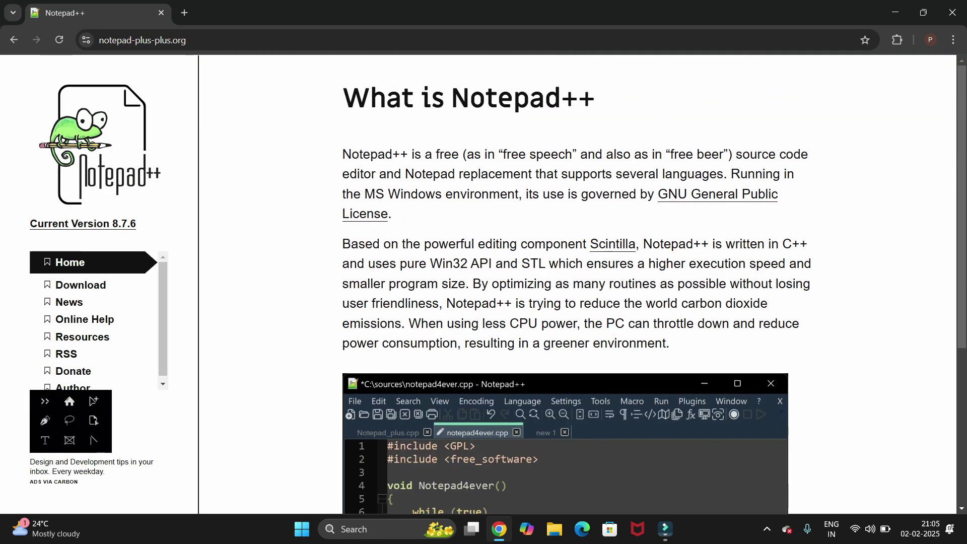
{"action": "left_click_drag", "start_coordinate": [30, 224], "coordinate": [136, 224]}
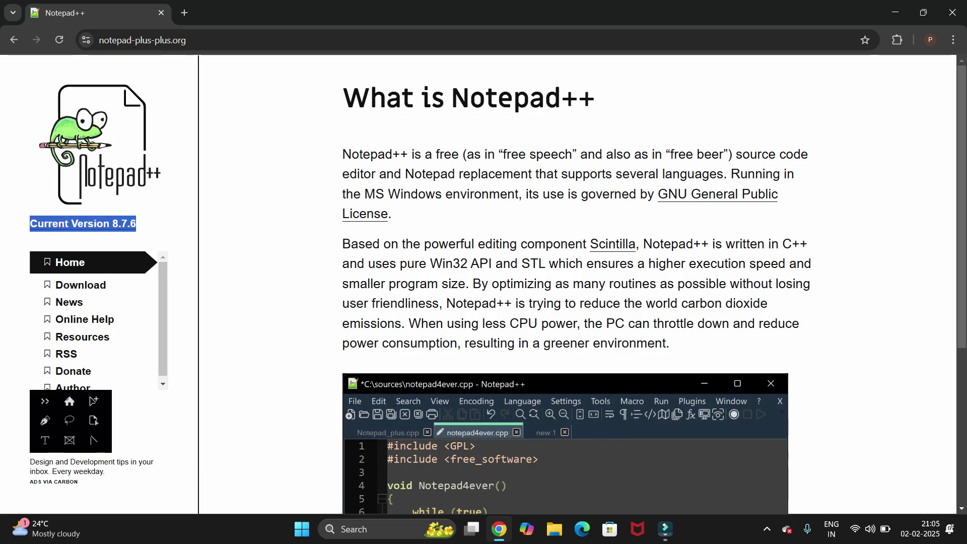
{"action": "left_click", "coordinate": [83, 223]}
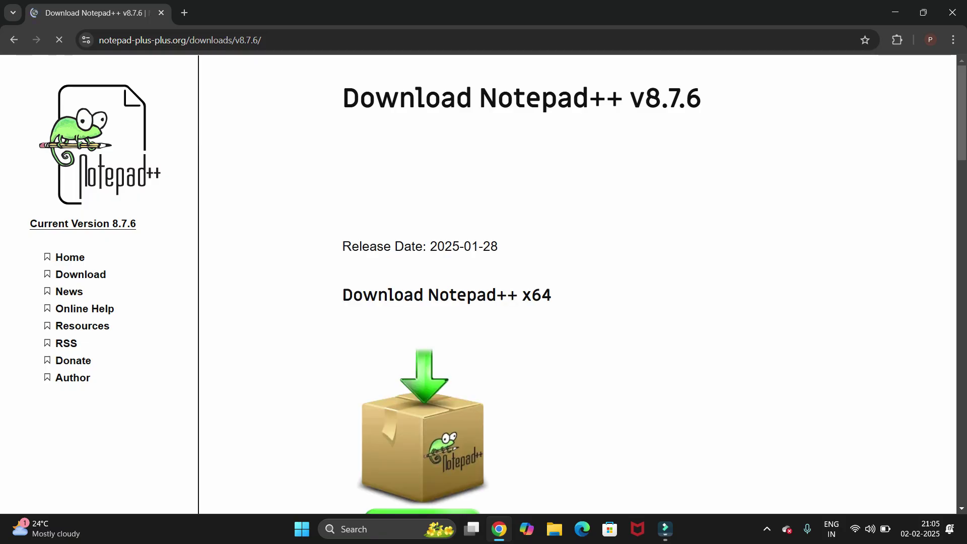
Step: Examine the v8.7.6 download page, including the installer and portable packages for x64, 32-bit x86 and ARM64
{"action": "scroll", "coordinate": [410, 157], "scroll_direction": "down", "scroll_amount": 10}
{"action": "scroll", "coordinate": [410, 157], "scroll_direction": "down", "scroll_amount": 10}
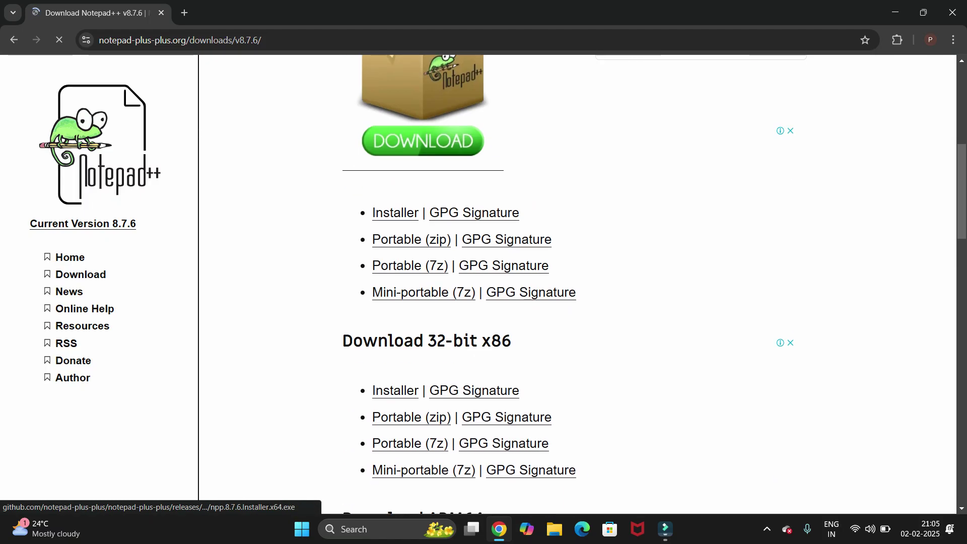
{"action": "scroll", "coordinate": [410, 157], "scroll_direction": "down", "scroll_amount": 10}
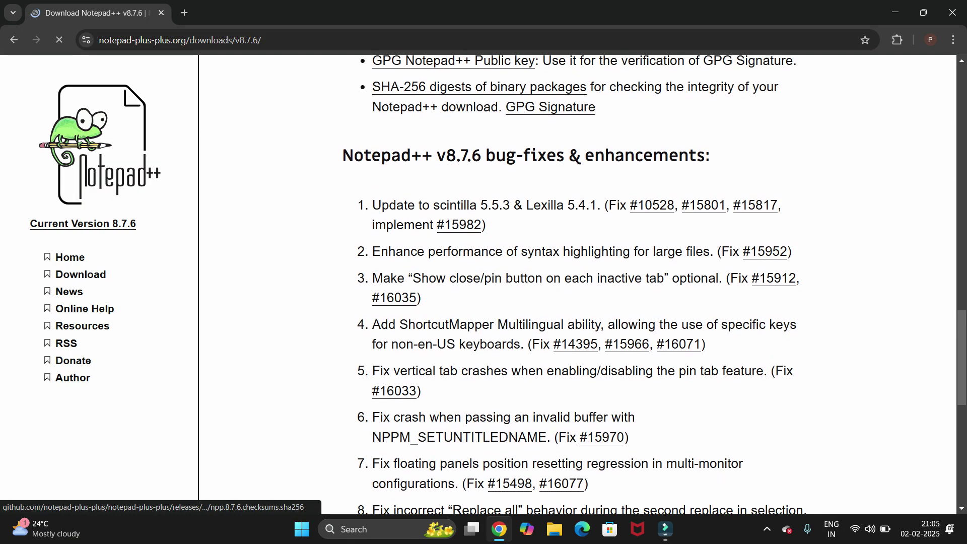
{"action": "scroll", "coordinate": [484, 284], "scroll_direction": "up", "scroll_amount": 20}
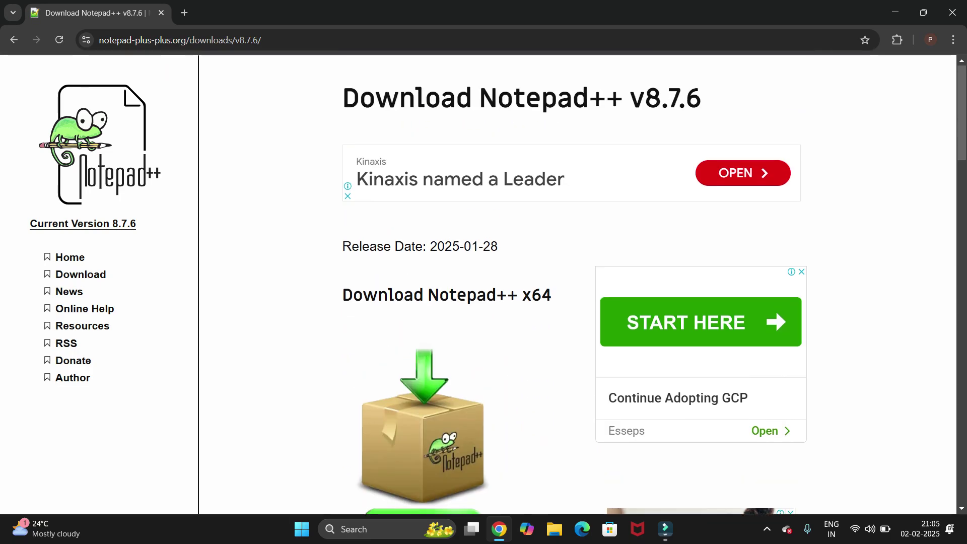
{"action": "left_click_drag", "start_coordinate": [643, 98], "coordinate": [701, 97]}
{"action": "scroll", "coordinate": [483, 284], "scroll_direction": "down", "scroll_amount": 3}
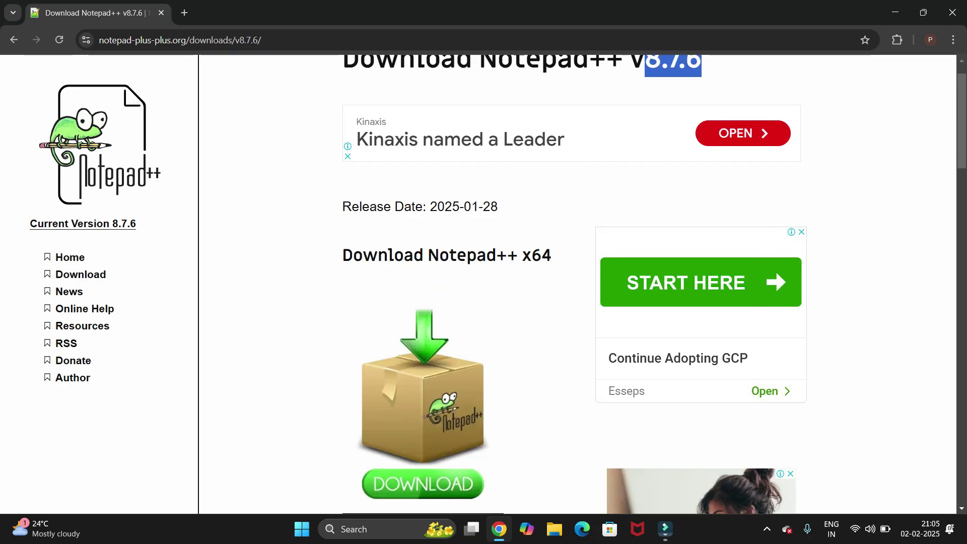
{"action": "scroll", "coordinate": [483, 284], "scroll_direction": "down", "scroll_amount": 2}
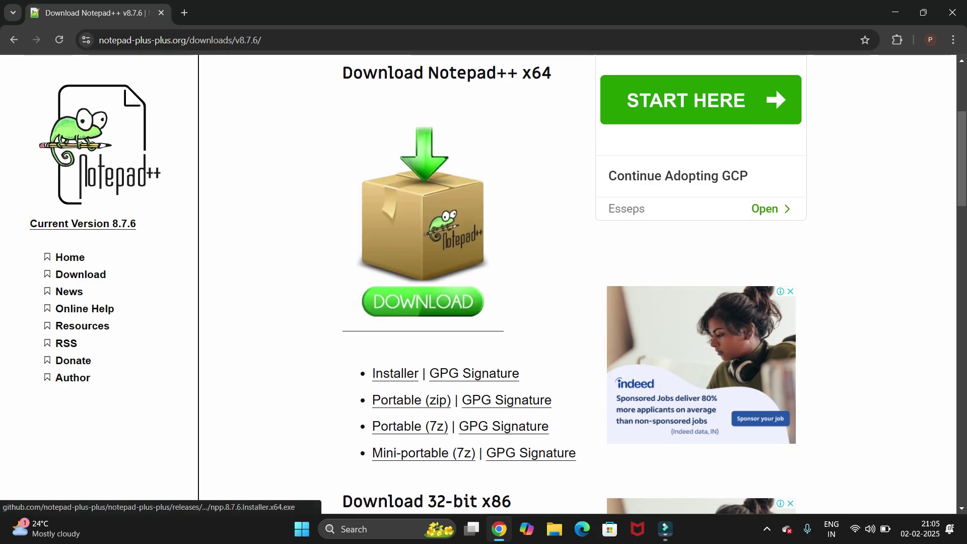
{"action": "scroll", "coordinate": [483, 284], "scroll_direction": "down", "scroll_amount": 2}
{"action": "left_click_drag", "start_coordinate": [373, 271], "coordinate": [518, 272]}
{"action": "left_click", "coordinate": [549, 267]}
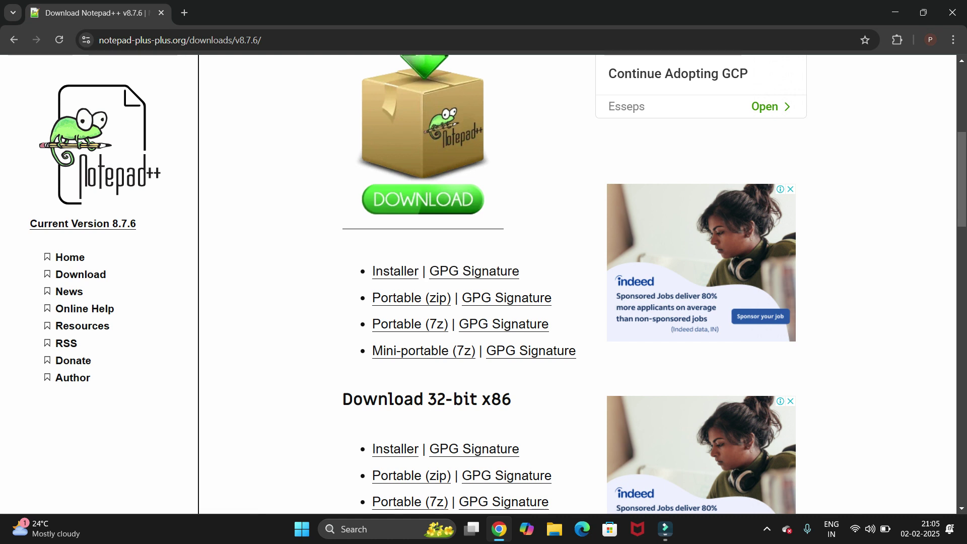
{"action": "scroll", "coordinate": [483, 284], "scroll_direction": "down", "scroll_amount": 5}
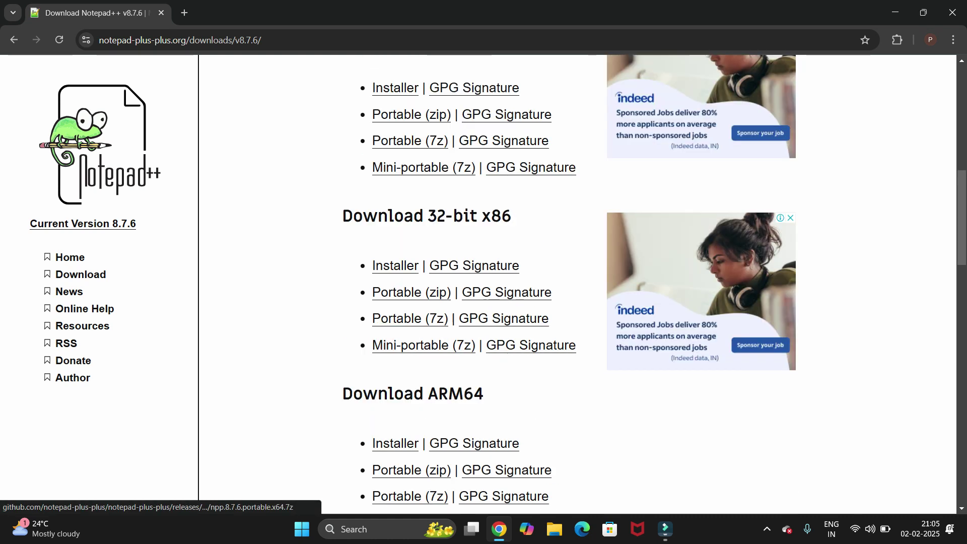
{"action": "scroll", "coordinate": [484, 284], "scroll_direction": "down", "scroll_amount": 6}
{"action": "scroll", "coordinate": [483, 285], "scroll_direction": "up", "scroll_amount": 3}
{"action": "scroll", "coordinate": [395, 281], "scroll_direction": "up", "scroll_amount": 8}
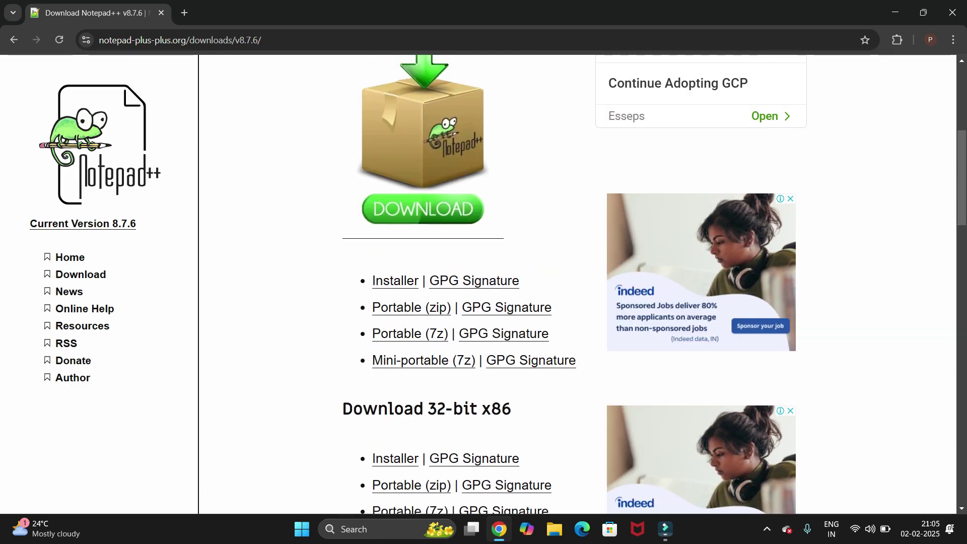
Step: Download the x64 installer of Notepad++ v8.7.6
{"action": "left_click", "coordinate": [395, 280]}
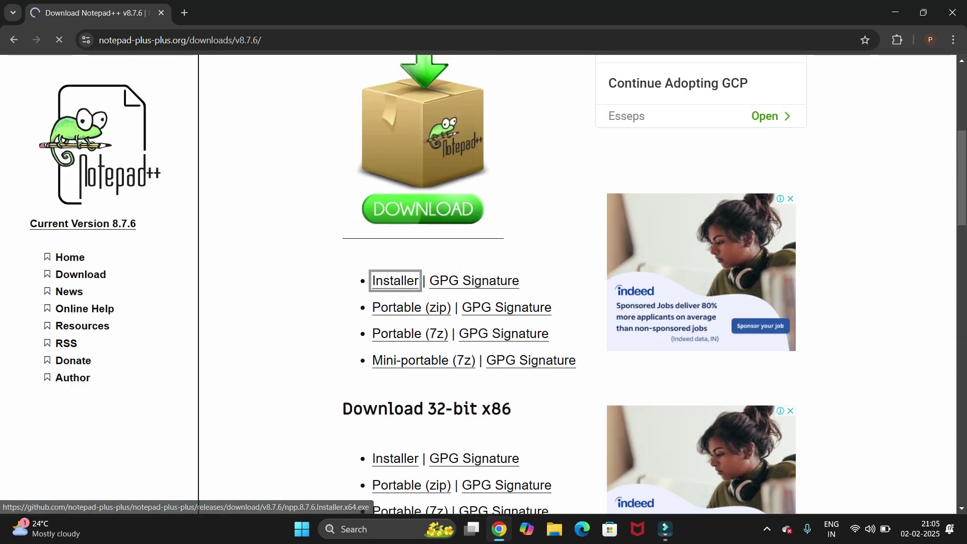
{"action": "scroll", "coordinate": [395, 280], "scroll_direction": "up", "scroll_amount": 2}
{"action": "scroll", "coordinate": [483, 285], "scroll_direction": "up", "scroll_amount": 3}
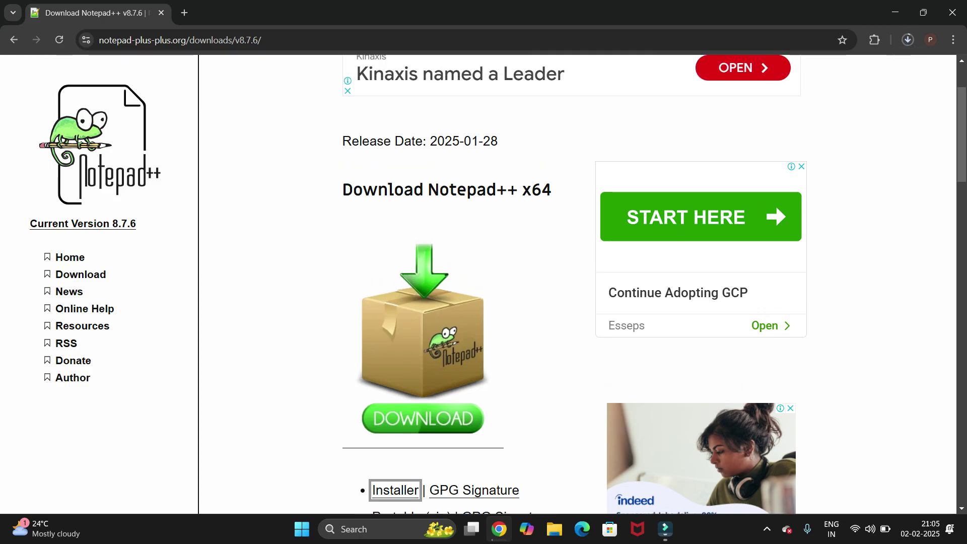
{"action": "scroll", "coordinate": [483, 285], "scroll_direction": "up", "scroll_amount": 2}
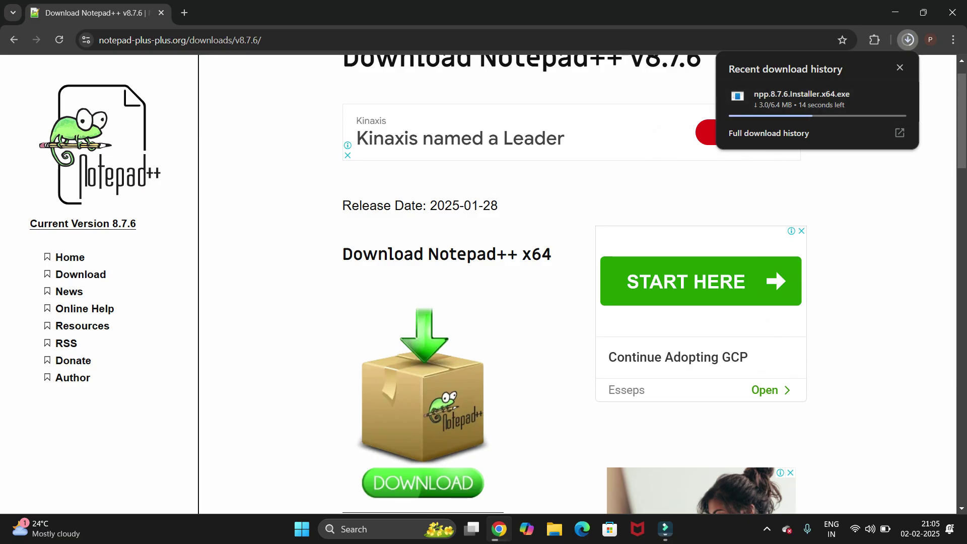
{"action": "scroll", "coordinate": [579, 282], "scroll_direction": "down", "scroll_amount": 1}
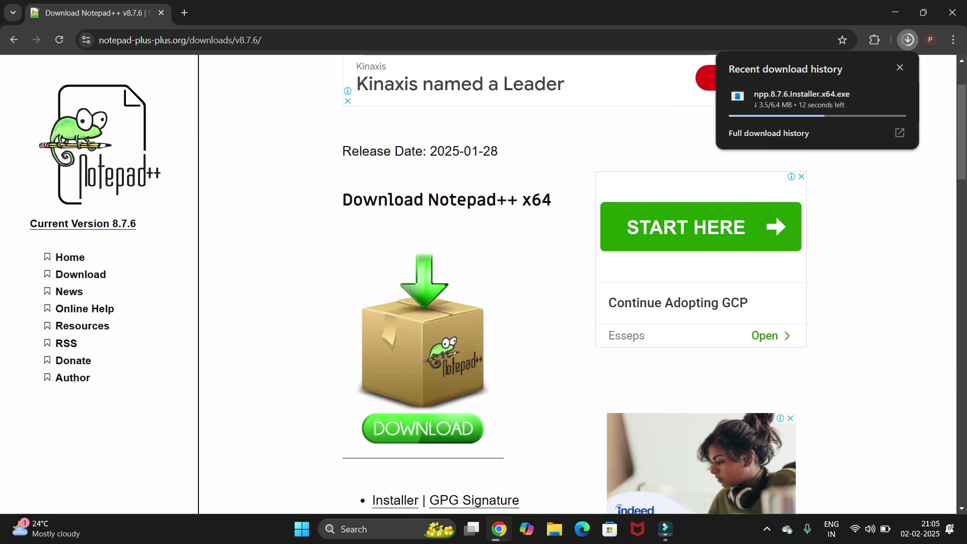
Step: Open the site's general Downloads page and look through the list of available Notepad++ versions
{"action": "left_click", "coordinate": [80, 274]}
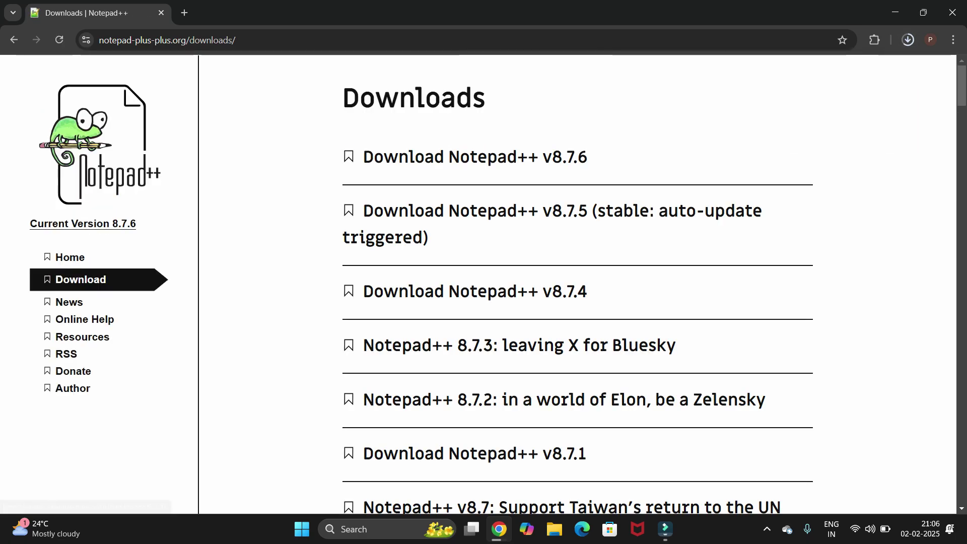
{"action": "scroll", "coordinate": [504, 302], "scroll_direction": "down", "scroll_amount": 1}
{"action": "scroll", "coordinate": [504, 302], "scroll_direction": "down", "scroll_amount": 1}
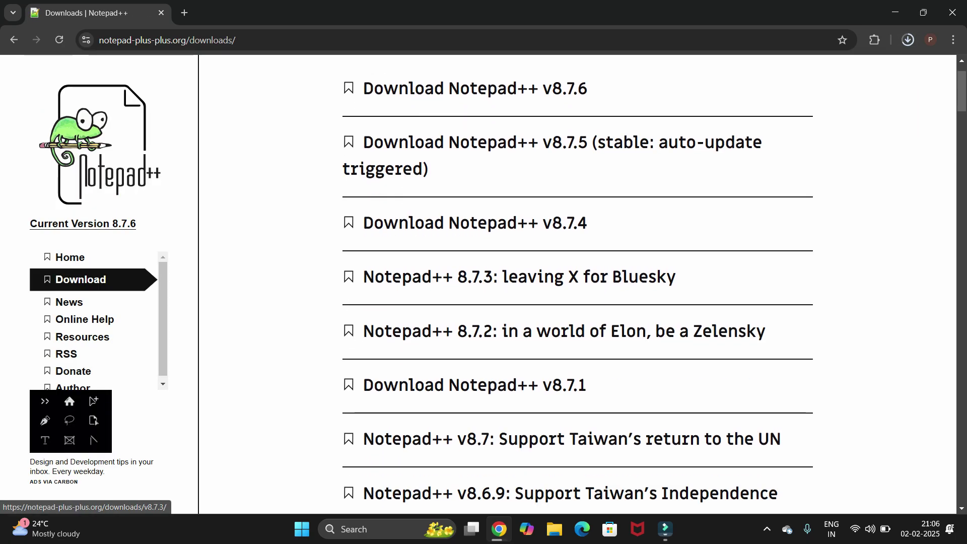
{"action": "scroll", "coordinate": [504, 303], "scroll_direction": "down", "scroll_amount": 1}
{"action": "scroll", "coordinate": [504, 302], "scroll_direction": "down", "scroll_amount": 10}
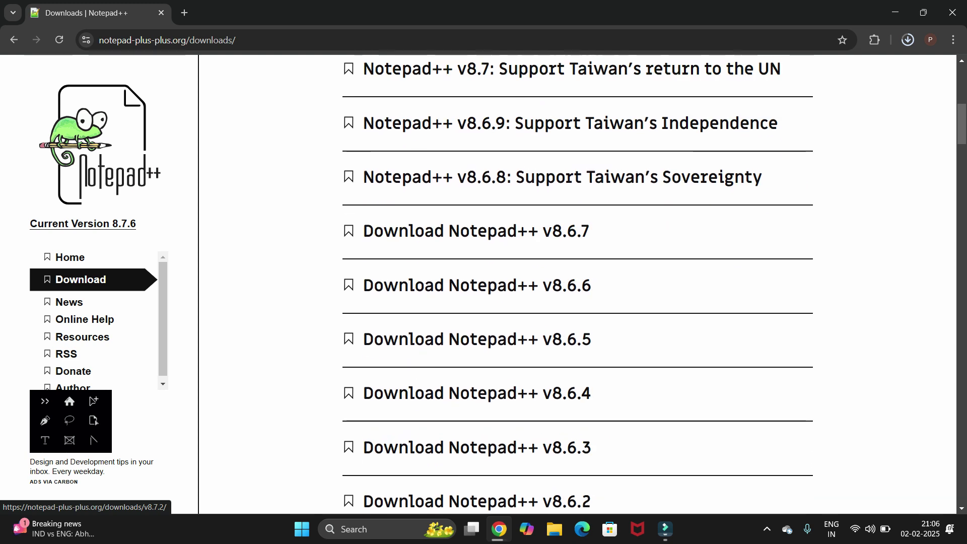
{"action": "scroll", "coordinate": [504, 302], "scroll_direction": "up", "scroll_amount": 10}
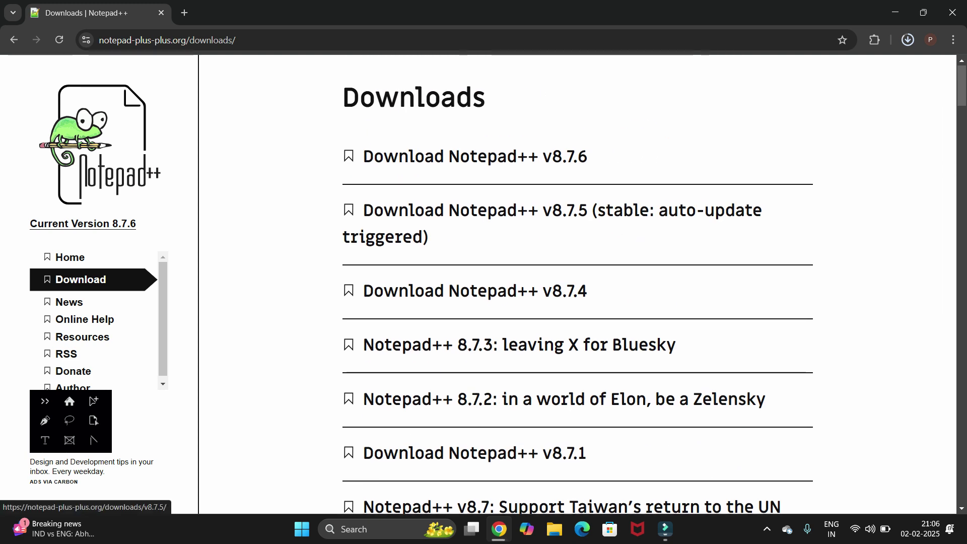
{"action": "scroll", "coordinate": [504, 302], "scroll_direction": "down", "scroll_amount": 7}
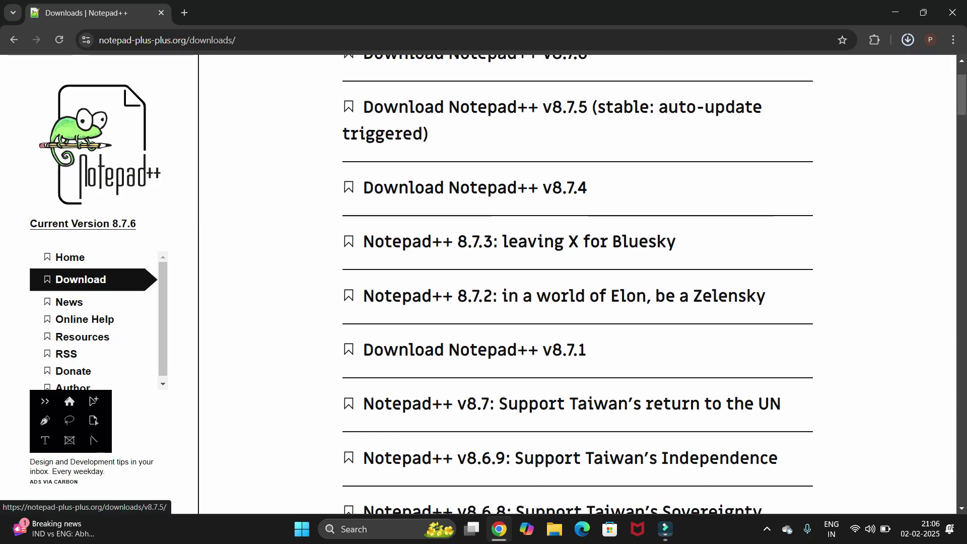
{"action": "scroll", "coordinate": [504, 303], "scroll_direction": "up", "scroll_amount": 7}
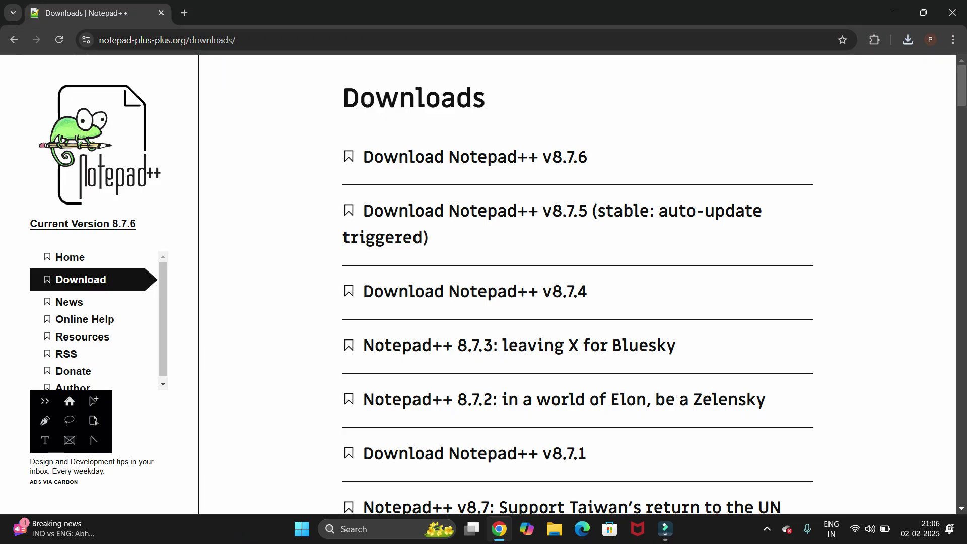
Step: Show the desktop and confirm English as the language in the Notepad++ installer
{"action": "key", "text": "super+d"}
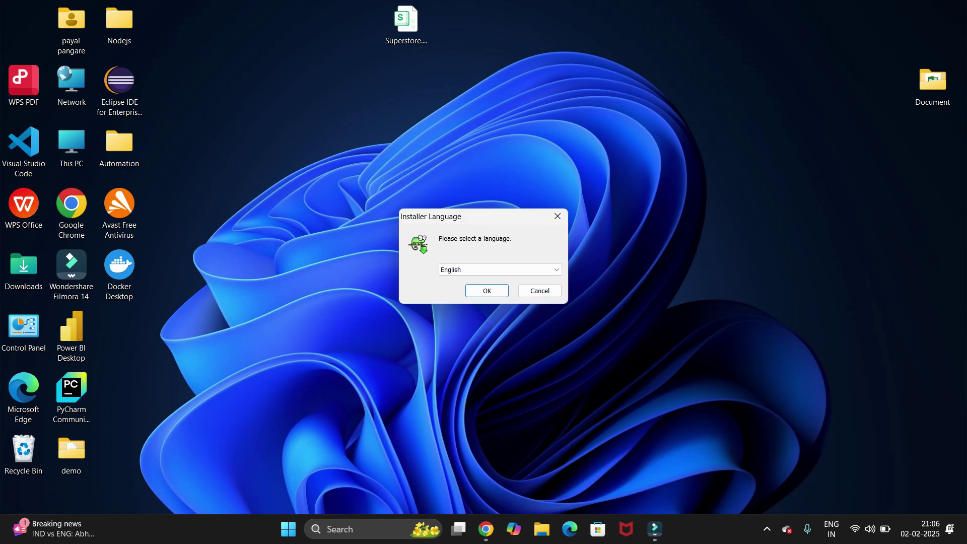
{"action": "left_click_drag", "start_coordinate": [486, 216], "coordinate": [481, 96]}
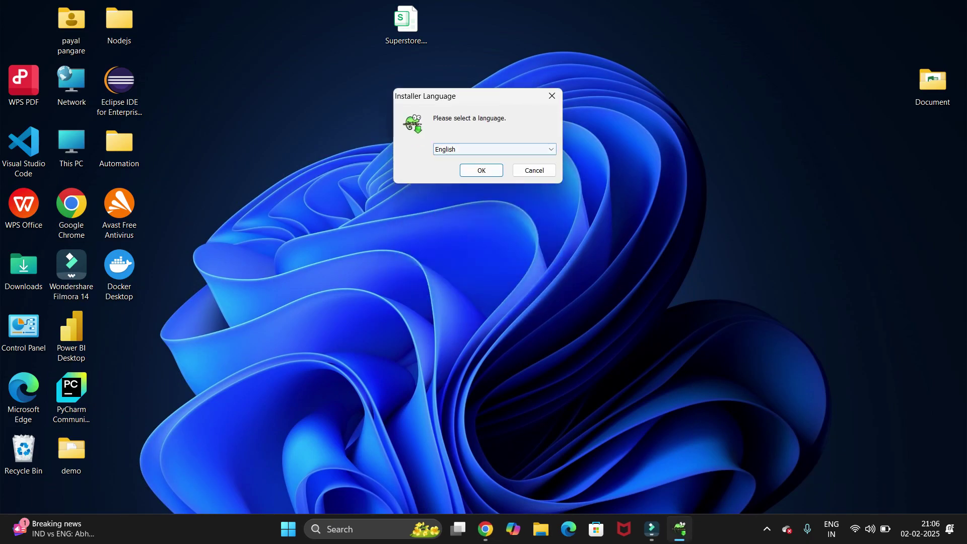
{"action": "left_click", "coordinate": [534, 149]}
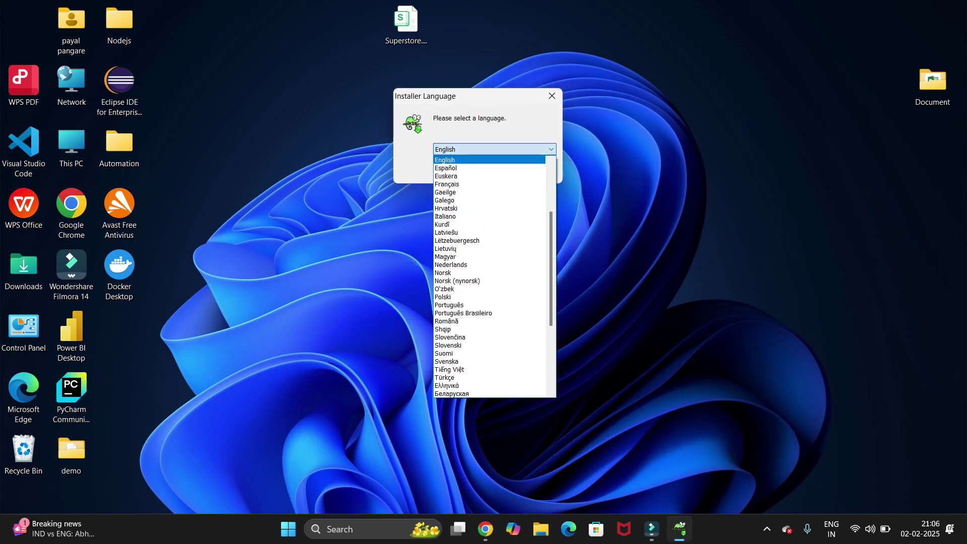
{"action": "left_click", "coordinate": [468, 160]}
{"action": "left_click", "coordinate": [480, 170]}
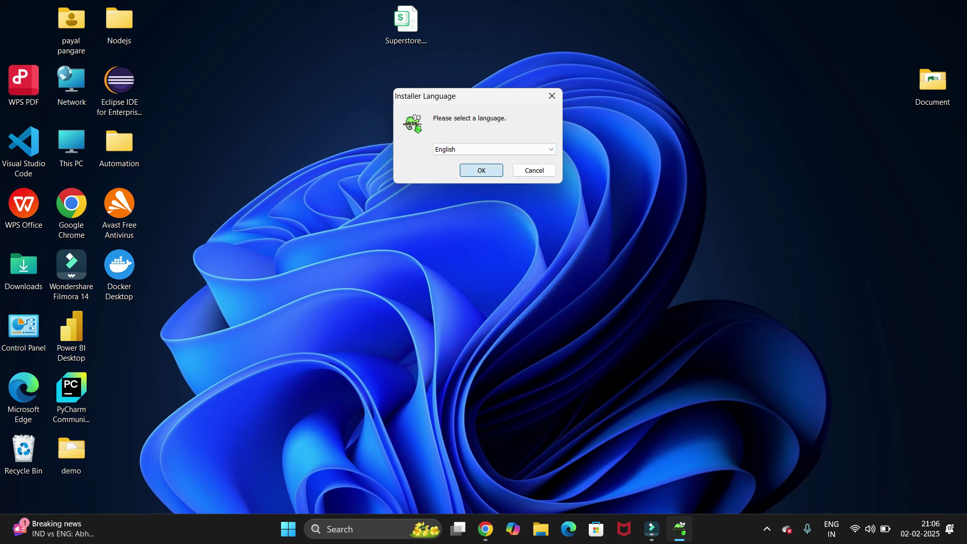
Step: Continue past the setup welcome page, read through the licence agreement and accept it
{"action": "left_click_drag", "start_coordinate": [507, 147], "coordinate": [509, 62]}
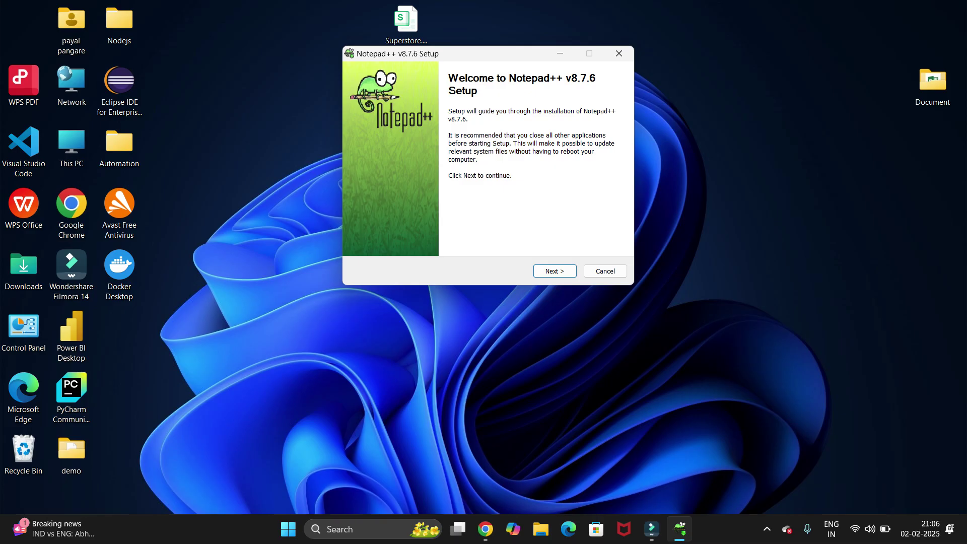
{"action": "left_click", "coordinate": [554, 271]}
{"action": "scroll", "coordinate": [482, 168], "scroll_direction": "down", "scroll_amount": 10}
{"action": "scroll", "coordinate": [482, 168], "scroll_direction": "down", "scroll_amount": 10}
{"action": "scroll", "coordinate": [482, 168], "scroll_direction": "down", "scroll_amount": 10}
{"action": "scroll", "coordinate": [483, 168], "scroll_direction": "down", "scroll_amount": 8}
{"action": "key", "text": "Return"}
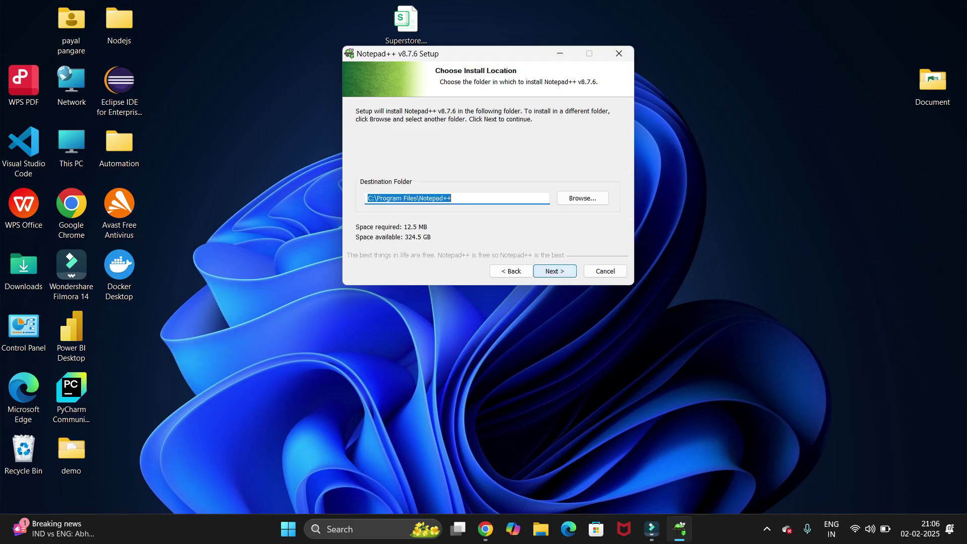
Step: Review the destination folder path, keep C:\Program Files\Notepad++ and continue the setup
{"action": "left_click", "coordinate": [457, 198]}
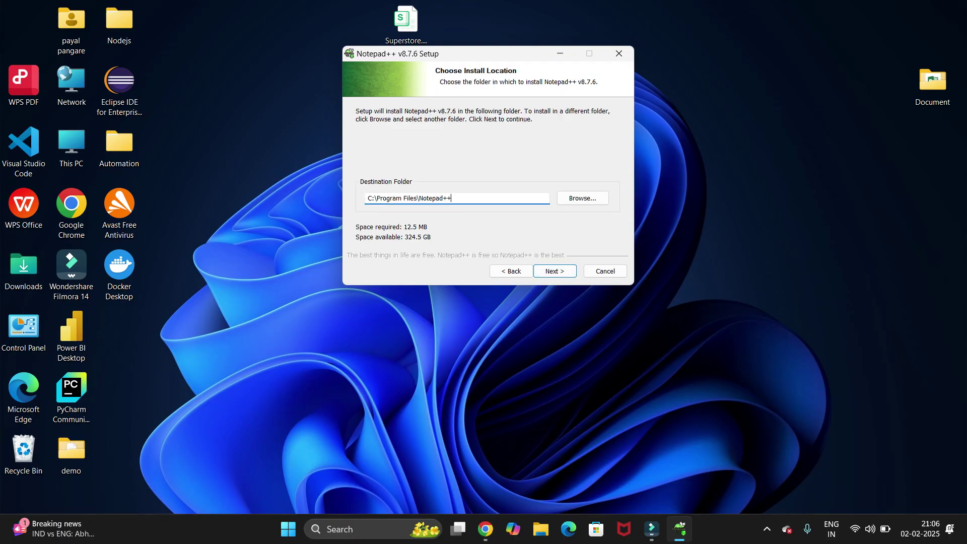
{"action": "left_click_drag", "start_coordinate": [453, 199], "coordinate": [367, 199]}
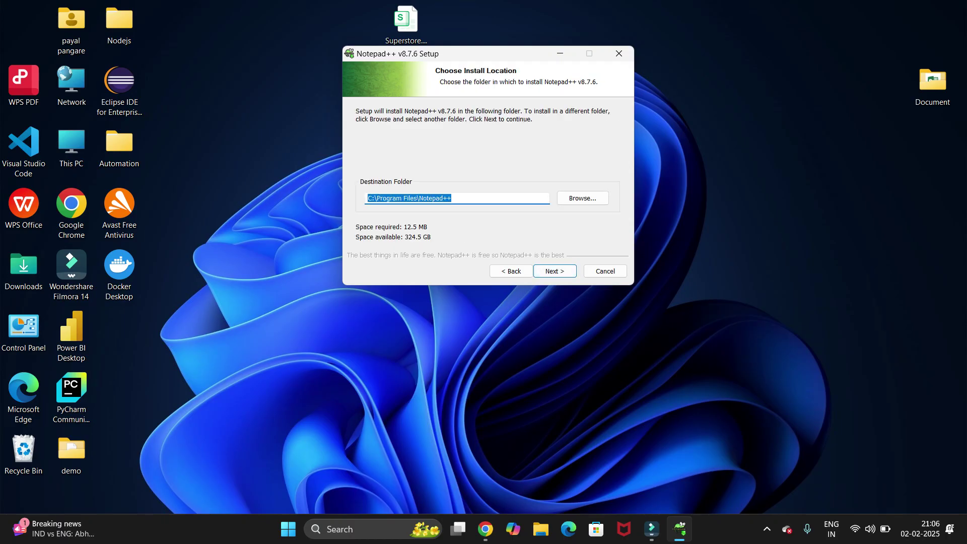
{"action": "left_click_drag", "start_coordinate": [452, 199], "coordinate": [367, 199]}
{"action": "left_click_drag", "start_coordinate": [452, 199], "coordinate": [376, 198]}
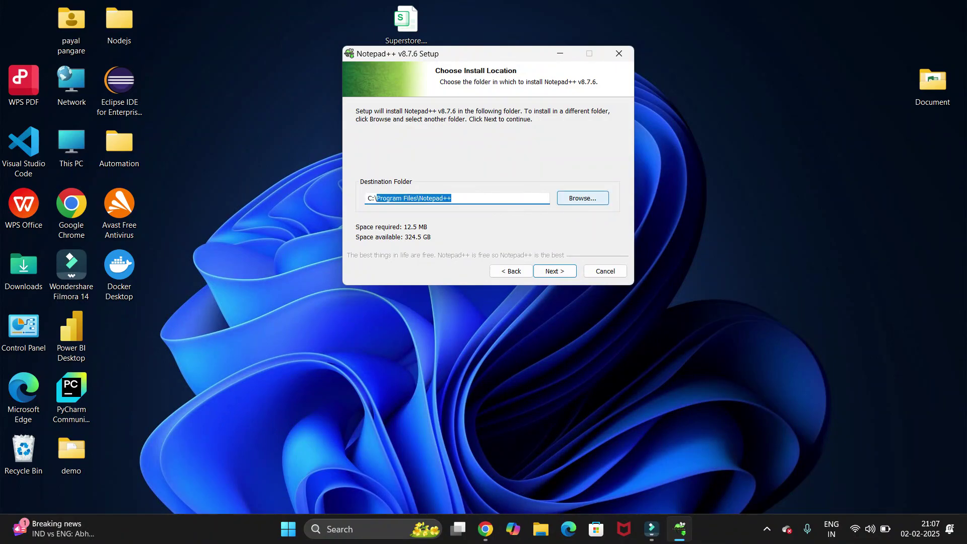
{"action": "left_click", "coordinate": [455, 198]}
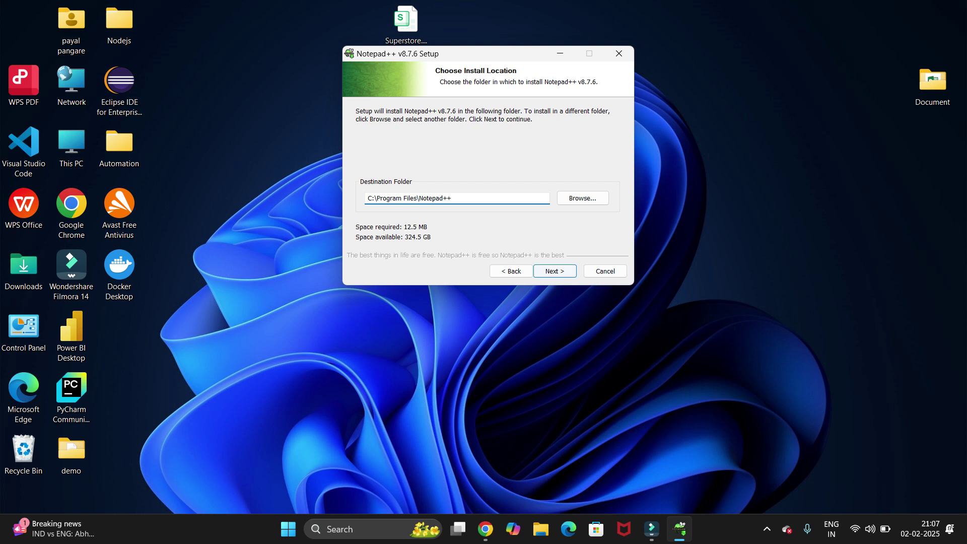
{"action": "key", "text": "Return"}
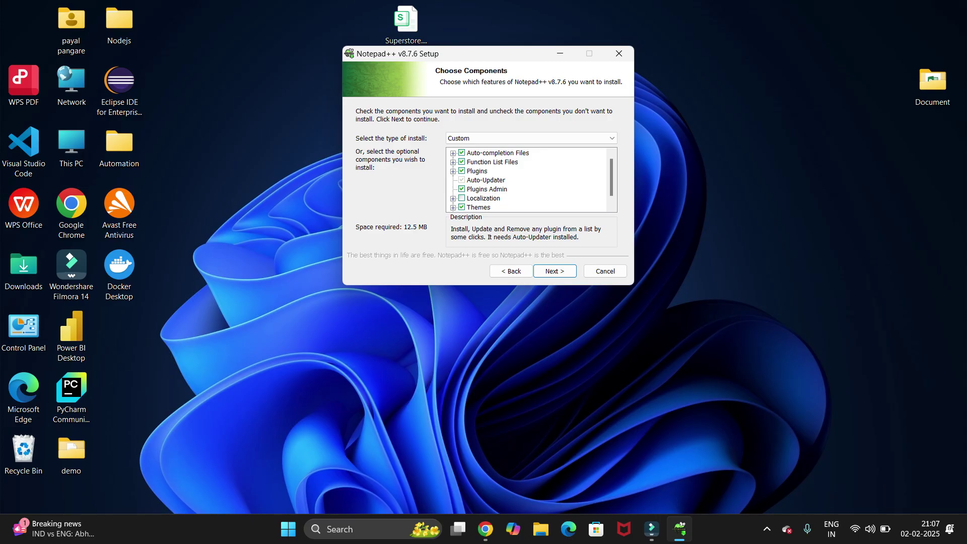
Step: Look through the Custom component list, keep its selection, and install with Create Shortcut on Desktop enabled
{"action": "scroll", "coordinate": [529, 180], "scroll_direction": "down", "scroll_amount": 1}
{"action": "scroll", "coordinate": [529, 180], "scroll_direction": "up", "scroll_amount": 1}
{"action": "scroll", "coordinate": [529, 180], "scroll_direction": "down", "scroll_amount": 1}
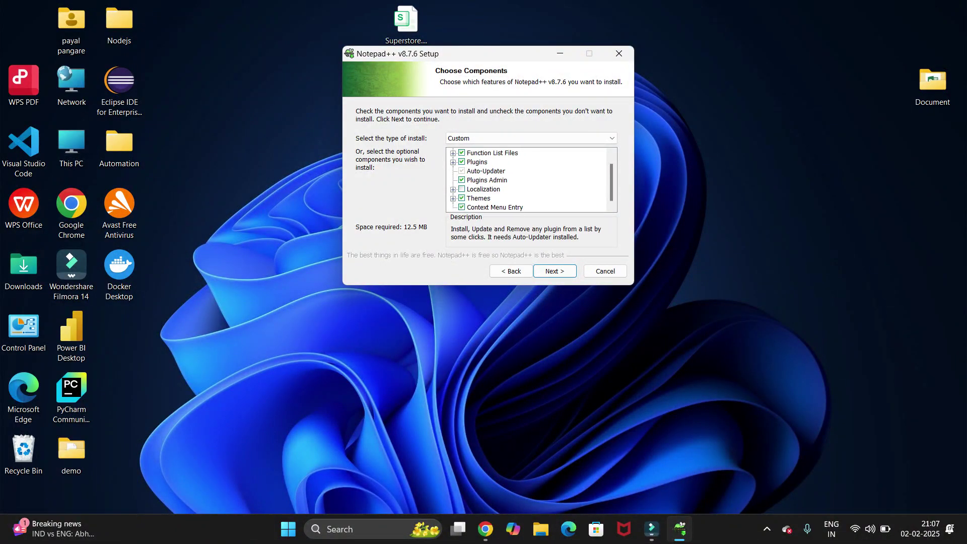
{"action": "left_click", "coordinate": [568, 271]}
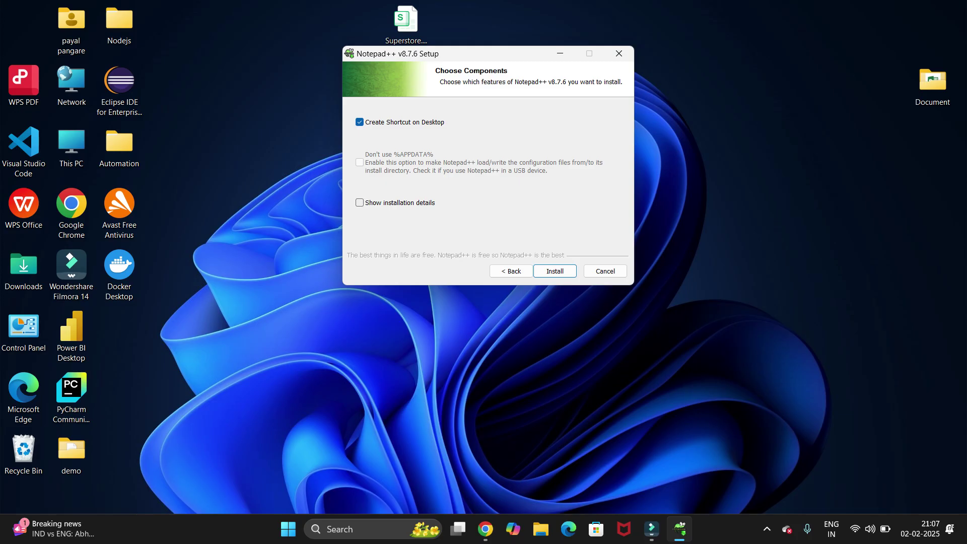
{"action": "key", "text": "Return"}
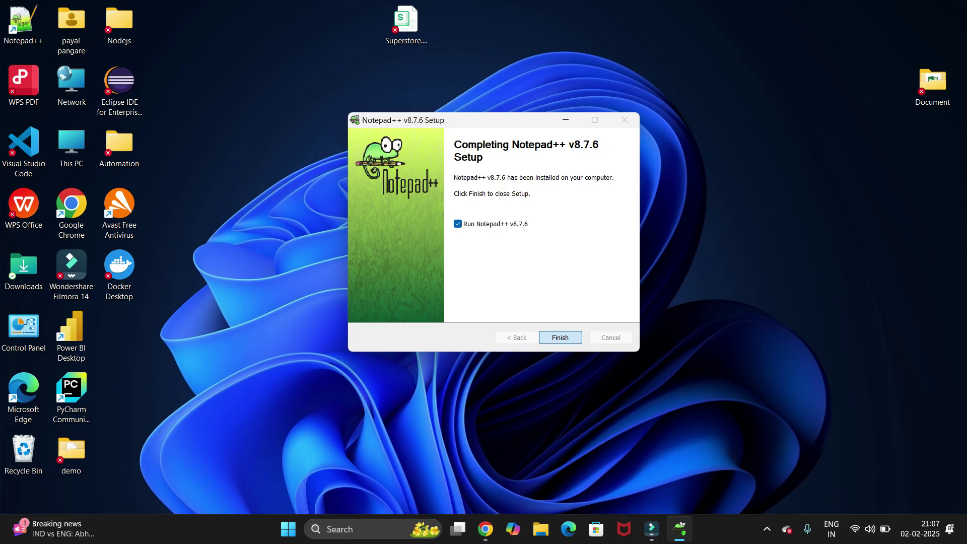
Step: Finish the setup with Run Notepad++ v8.7.6 enabled and look through the change log
{"action": "left_click", "coordinate": [560, 337]}
{"action": "scroll", "coordinate": [505, 272], "scroll_direction": "down", "scroll_amount": 6}
{"action": "scroll", "coordinate": [505, 273], "scroll_direction": "up", "scroll_amount": 6}
{"action": "scroll", "coordinate": [505, 273], "scroll_direction": "down", "scroll_amount": 11}
{"action": "scroll", "coordinate": [504, 273], "scroll_direction": "up", "scroll_amount": 11}
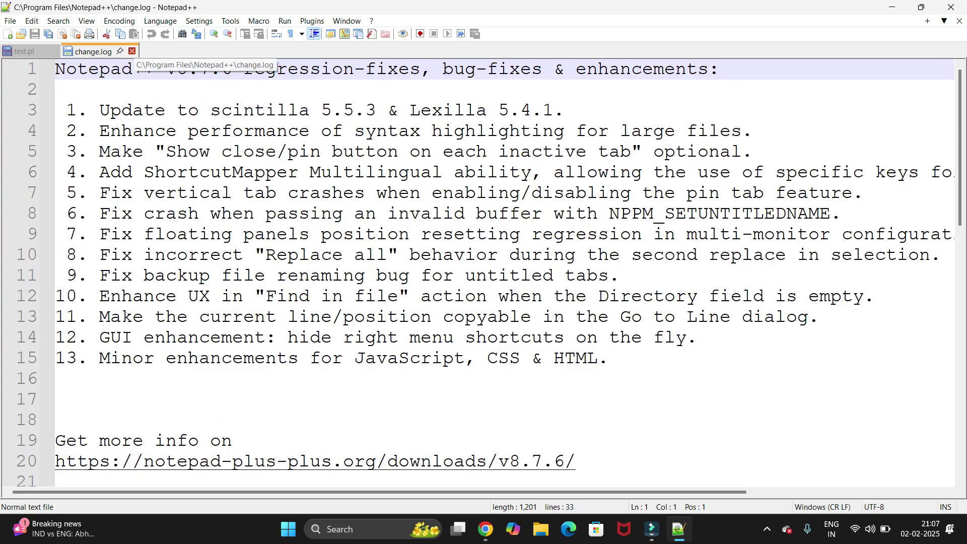
Step: Close the change.log and test.pl files, discarding the unsaved changes in test.pl
{"action": "left_click", "coordinate": [132, 52]}
{"action": "left_click", "coordinate": [54, 50]}
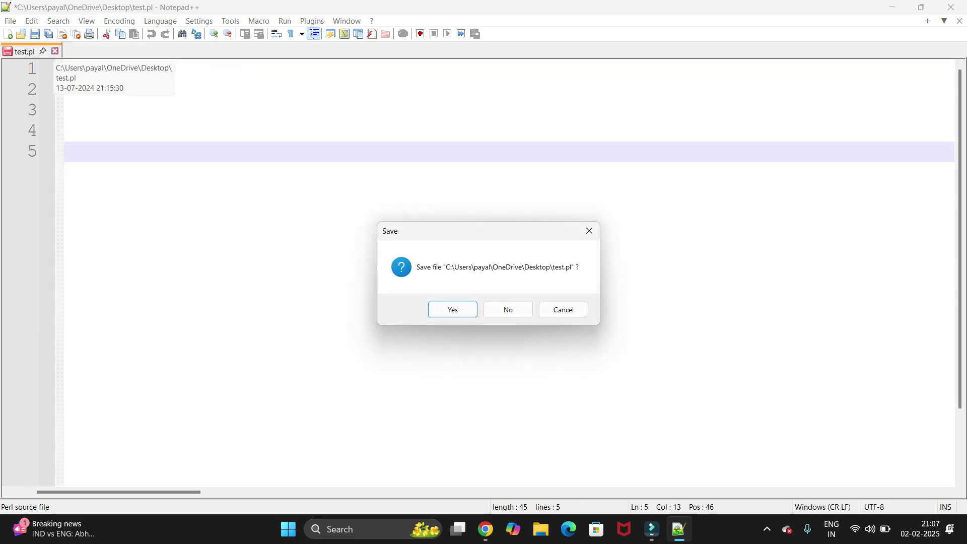
{"action": "left_click", "coordinate": [508, 309]}
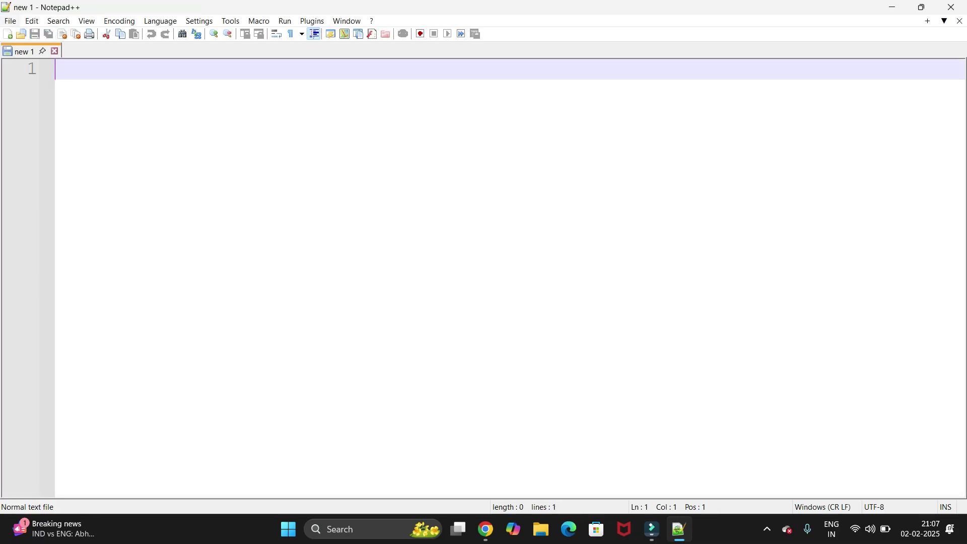
Step: Create a new empty document and close the blank "new 1" document
{"action": "key", "text": "alt+f"}
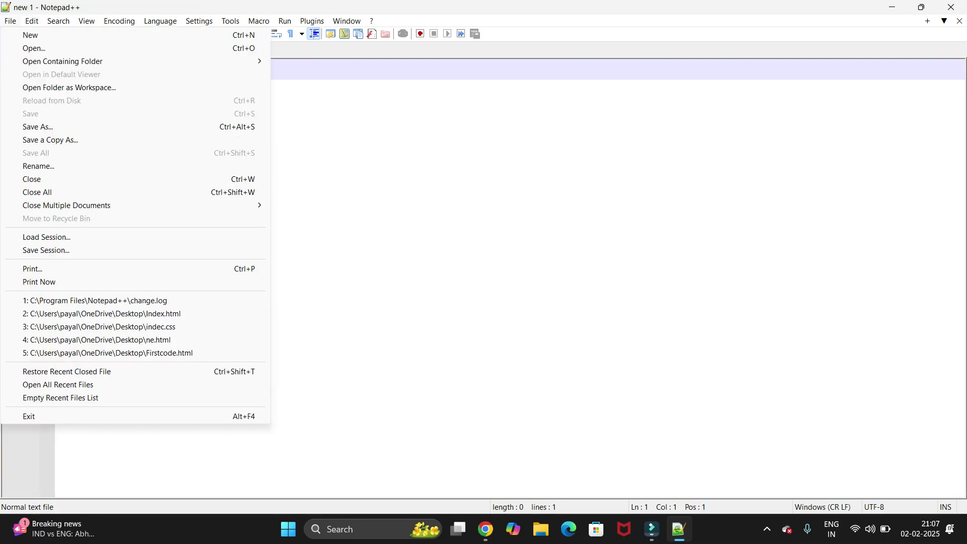
{"action": "key", "text": "Return"}
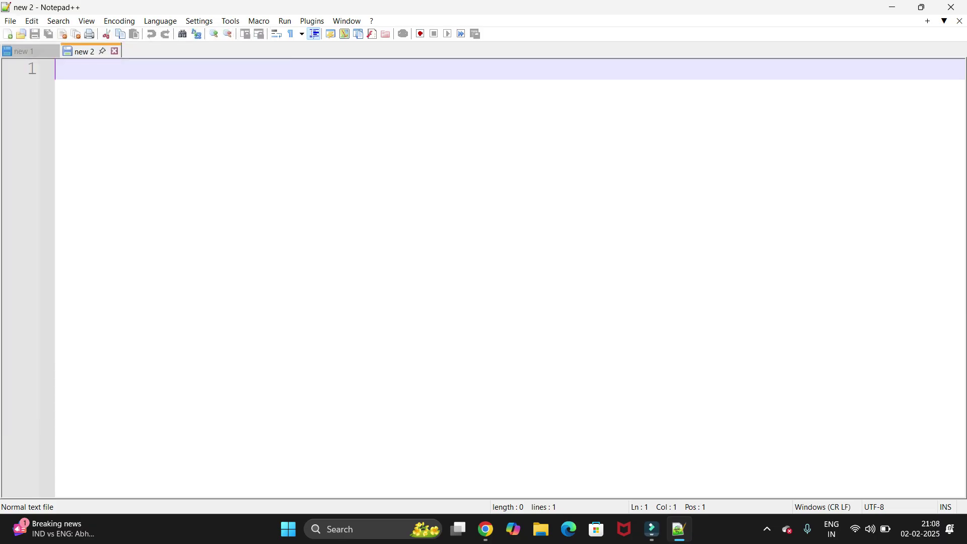
{"action": "left_click", "coordinate": [55, 51]}
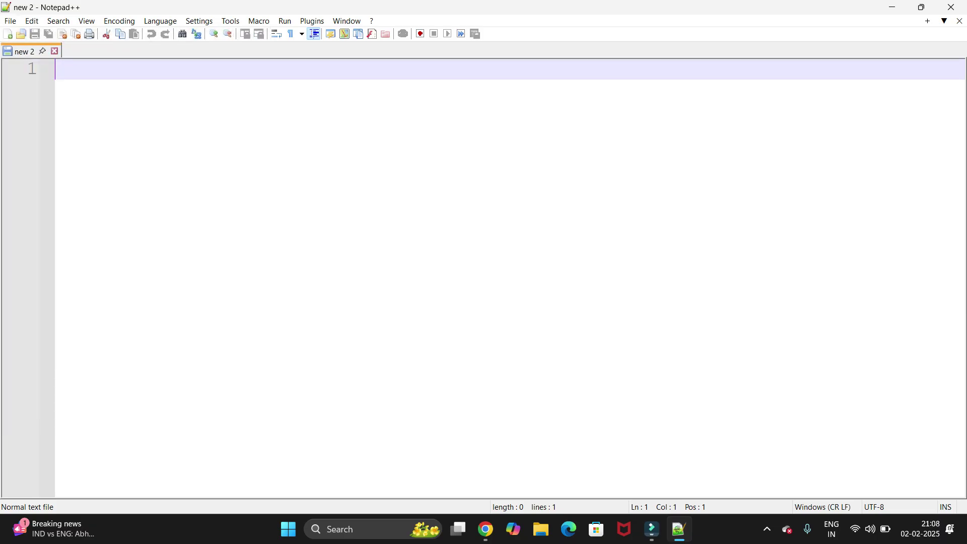
Step: Write the opening tag <HTML> on the first line of the new document
{"action": "type", "text": "<H"}
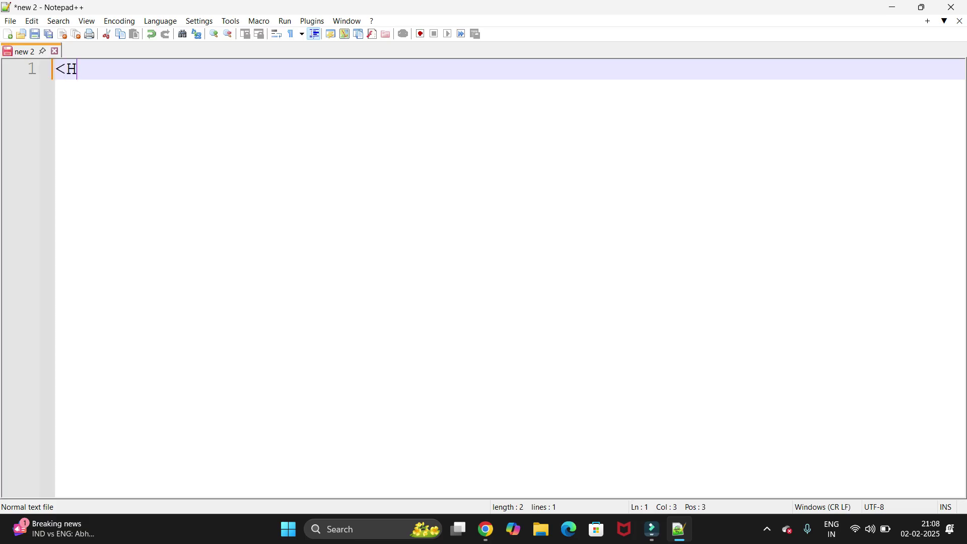
{"action": "type", "text": "TMK"}
{"action": "key", "text": "BackSpace"}
{"action": "type", "text": "L"}
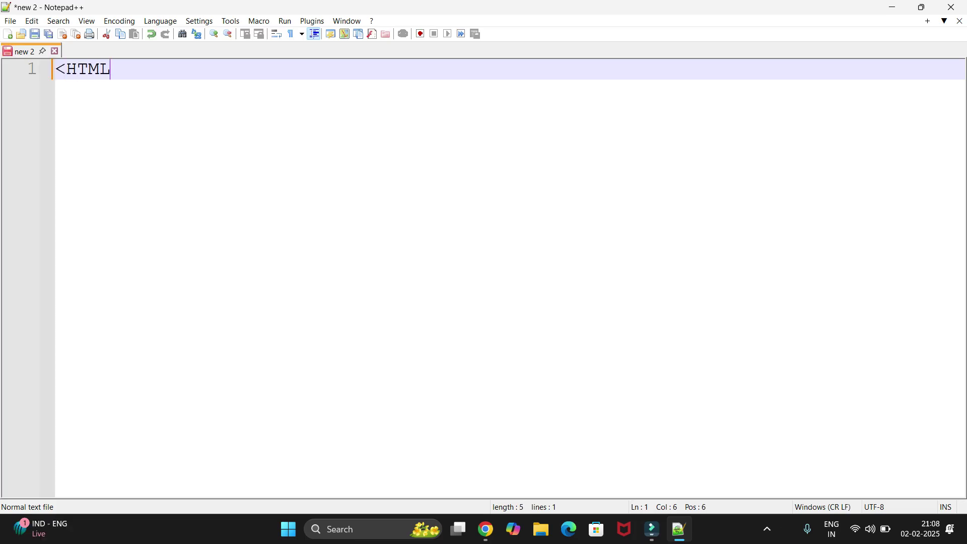
{"action": "type", "text": ">"}
{"action": "key", "text": "Return"}
Step: Write the <HEAD> tag on the second line, correcting its letter case and closing bracket
{"action": "type", "text": "<"}
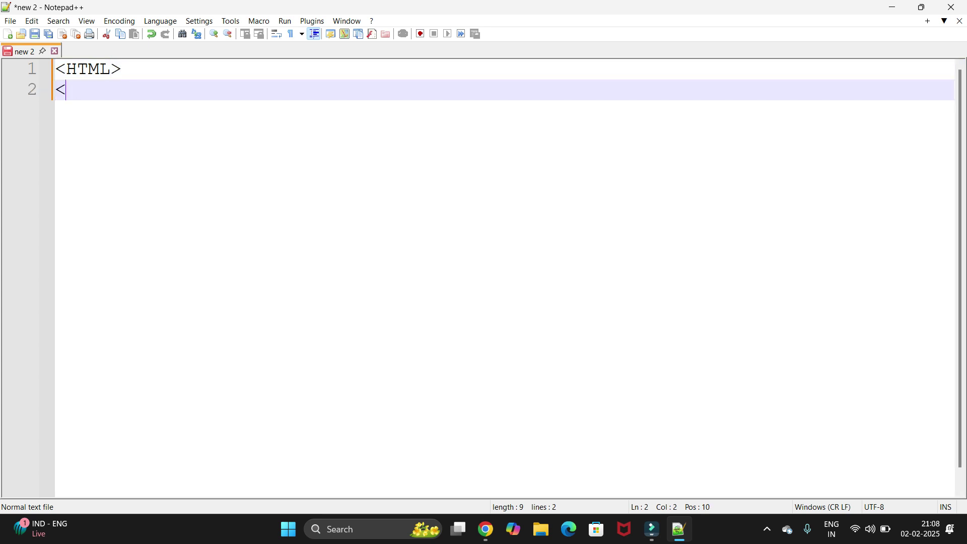
{"action": "type", "text": "hEAD"}
{"action": "key", "text": "BackSpace"}
{"action": "key", "text": "BackSpace"}
{"action": "key", "text": "BackSpace"}
{"action": "key", "text": "BackSpace"}
{"action": "key", "text": "BackSpace"}
{"action": "type", "text": "HEAD"}
{"action": "key", "text": "Left"}
{"action": "key", "text": "Left"}
{"action": "key", "text": "Left"}
{"action": "key", "text": "Left"}
{"action": "type", "text": "<"}
{"action": "key", "text": "Right"}
{"action": "key", "text": "Right"}
{"action": "key", "text": "Right"}
{"action": "key", "text": "Right"}
{"action": "type", "text": "?"}
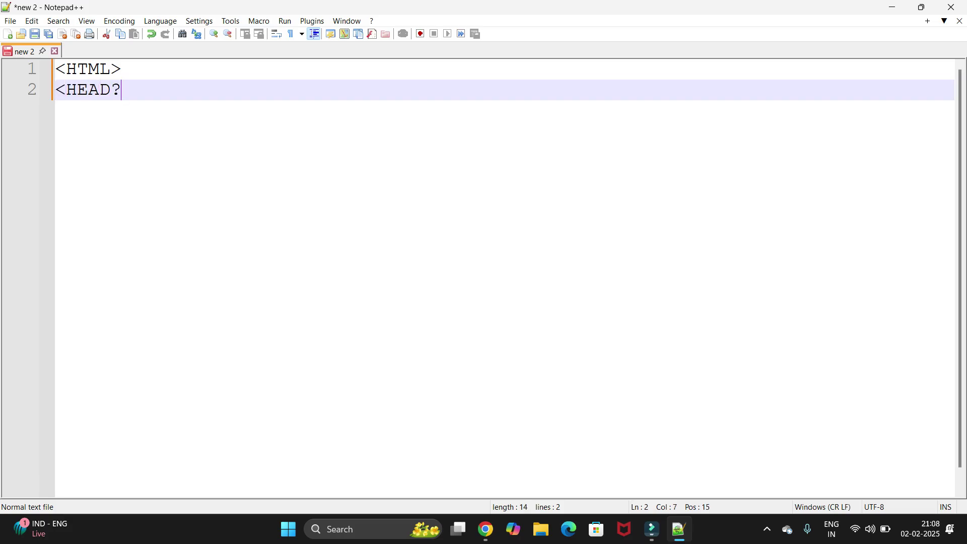
{"action": "key", "text": "Return"}
{"action": "key", "text": "BackSpace"}
{"action": "key", "text": "BackSpace"}
{"action": "type", "text": ">"}
{"action": "key", "text": "Return"}
Step: Write the <BODY> tag in capitals on the third line
{"action": "type", "text": "<bOD"}
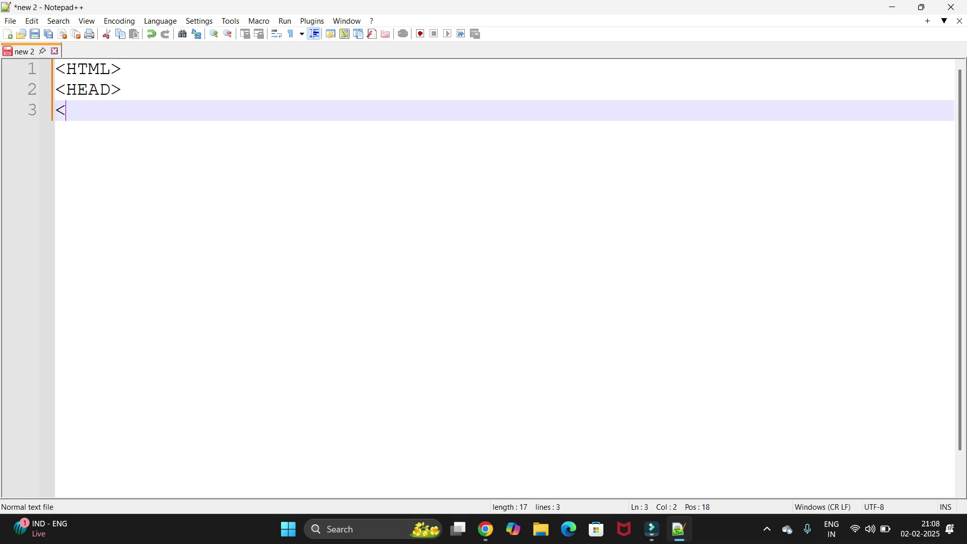
{"action": "key", "text": "BackSpace"}
{"action": "key", "text": "BackSpace"}
{"action": "key", "text": "BackSpace"}
{"action": "type", "text": "BODY>"}
{"action": "key", "text": "Return"}
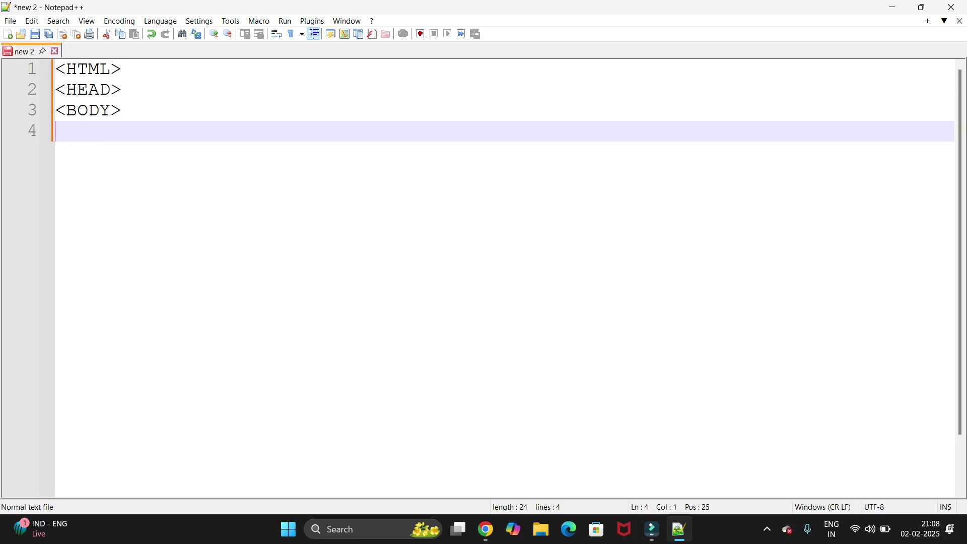
Step: Add the heading line <H1>HELLO WORKD</H1> below the <BODY> tag
{"action": "type", "text": "<H1>HE"}
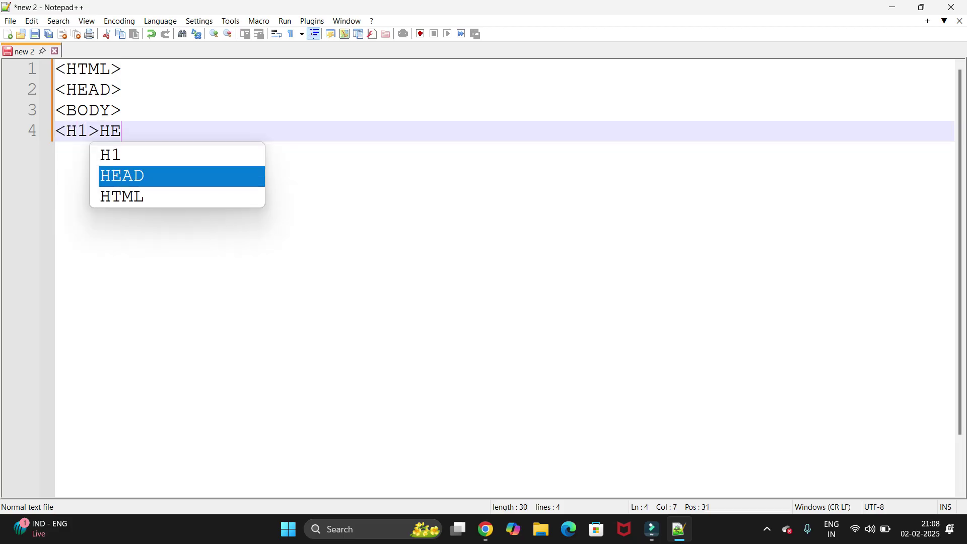
{"action": "key", "text": "BackSpace"}
{"action": "type", "text": "ELL"}
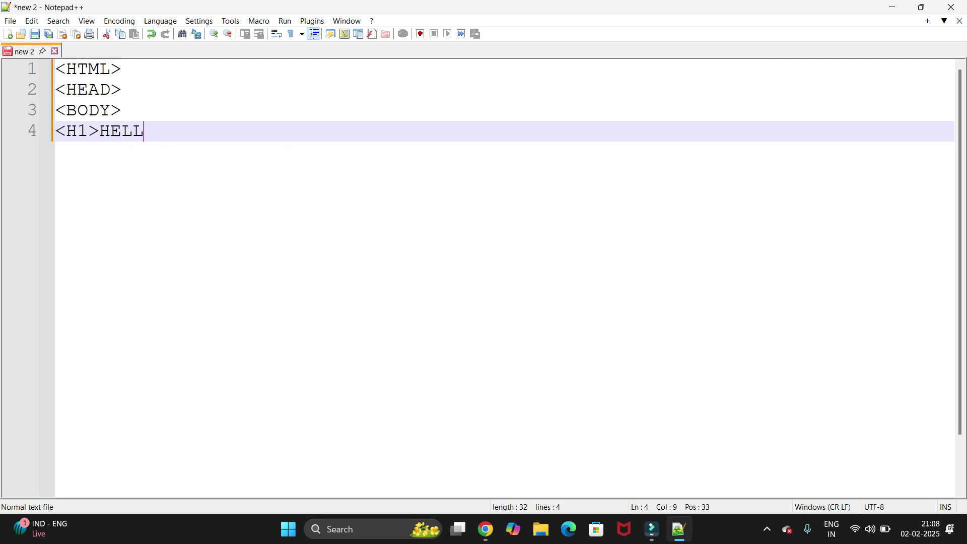
{"action": "type", "text": "O WORKD"}
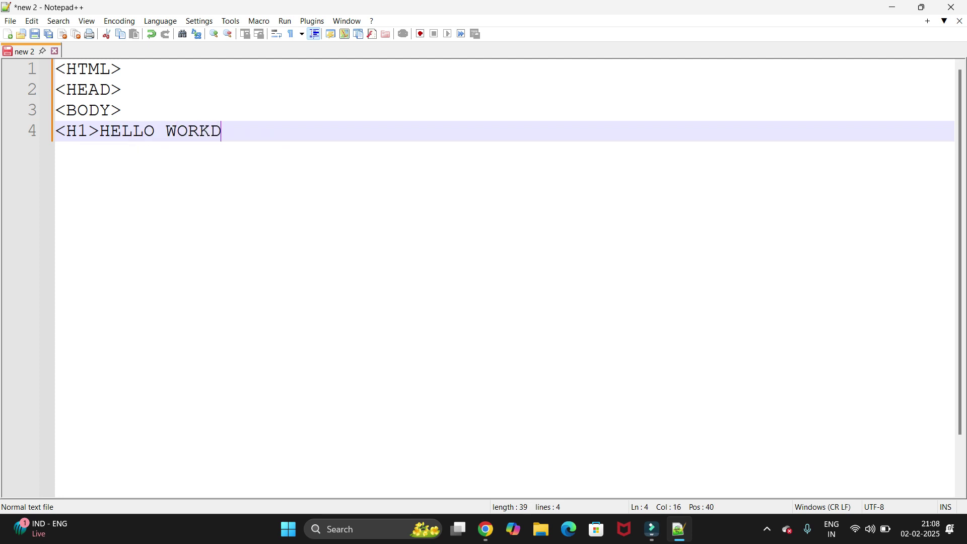
{"action": "type", "text": "</H1>"}
{"action": "key", "text": "Return"}
Step: Add the lines </BODY>, </HEAD> and <HTML> below the heading line
{"action": "type", "text": "</BODY>"}
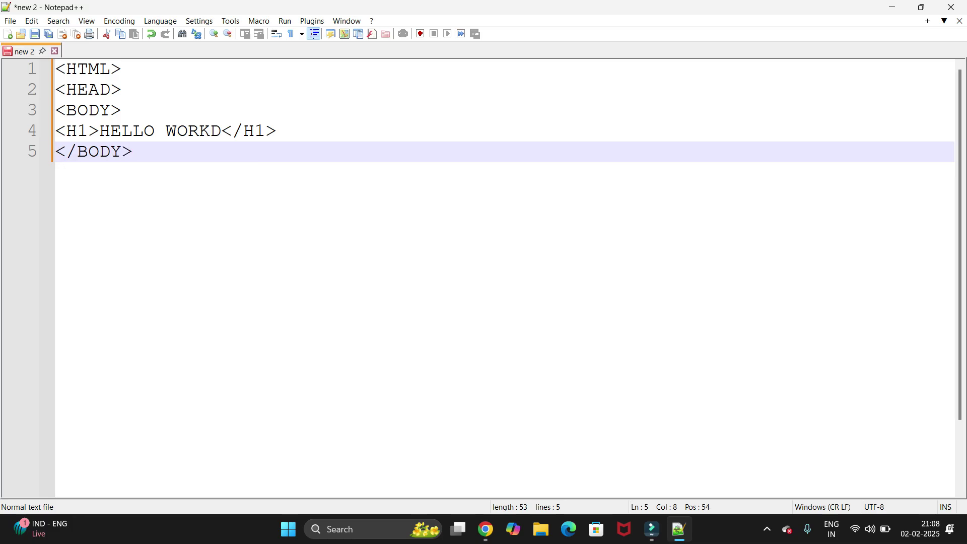
{"action": "key", "text": "Return"}
{"action": "type", "text": "<"}
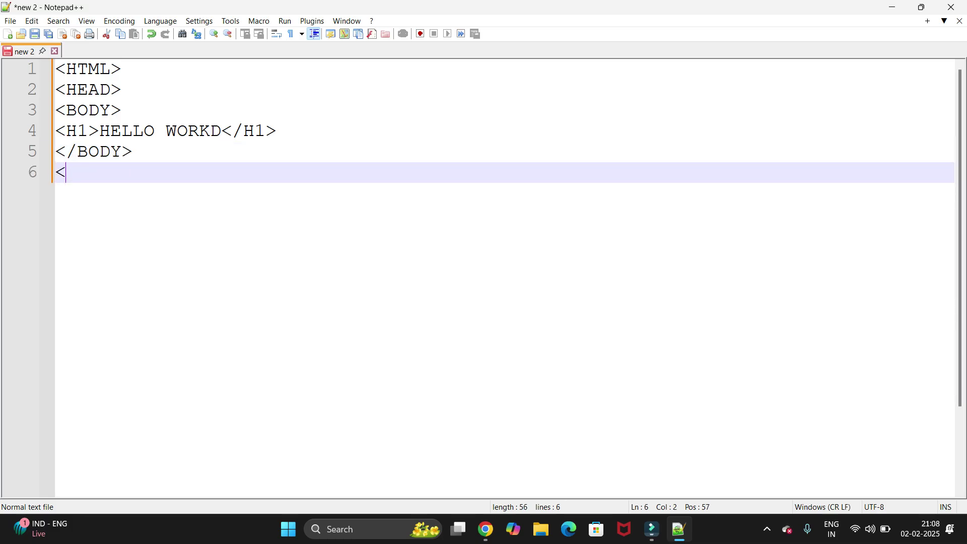
{"action": "type", "text": "/HE"}
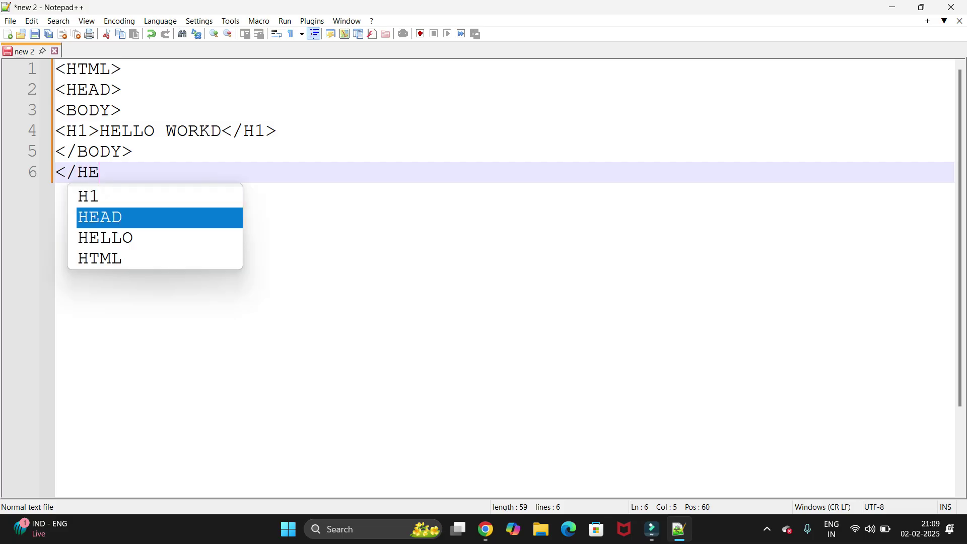
{"action": "key", "text": "Return"}
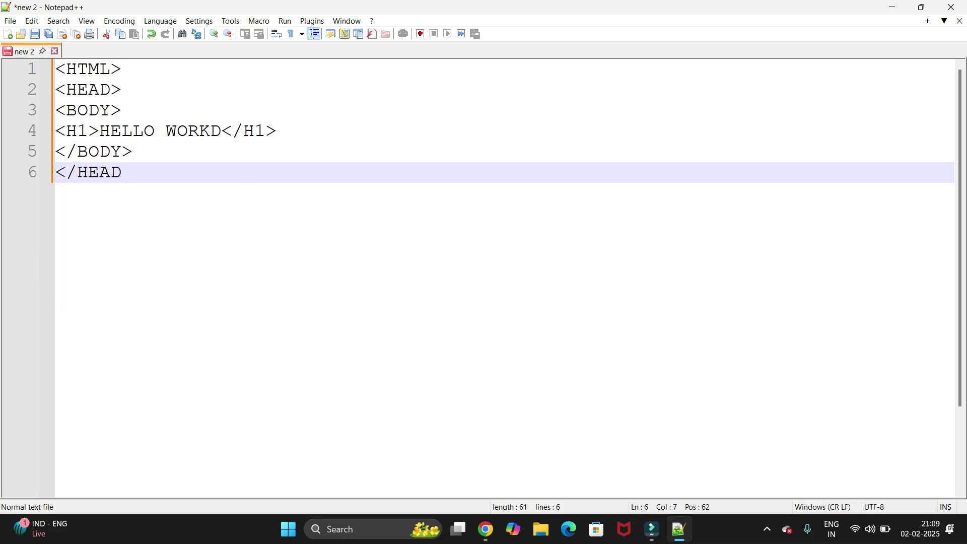
{"action": "type", "text": ">"}
{"action": "key", "text": "Return"}
{"action": "type", "text": "<HM"}
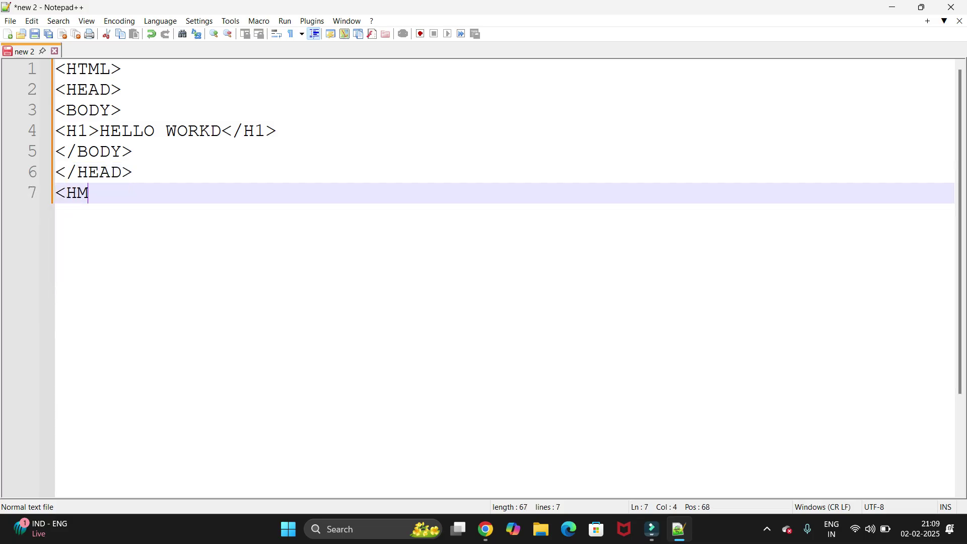
{"action": "key", "text": "BackSpace"}
{"action": "type", "text": "TML>"}
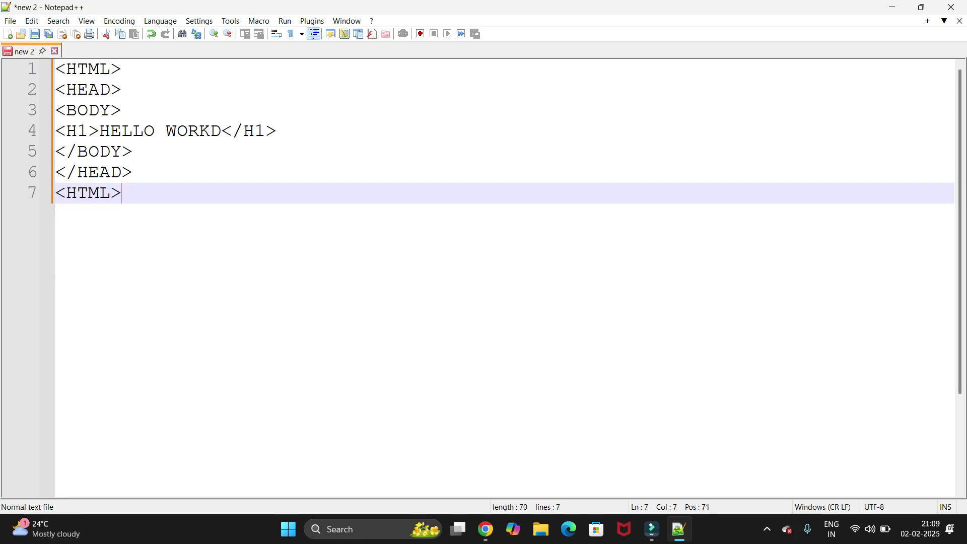
Step: Highlight the code from the last line up to the start of the <HEAD> line
{"action": "key", "text": "shift+Up"}
{"action": "key", "text": "shift+Up"}
{"action": "key", "text": "shift+Up"}
{"action": "key", "text": "shift+Up"}
{"action": "key", "text": "shift+Up"}
{"action": "key", "text": "shift+Home"}
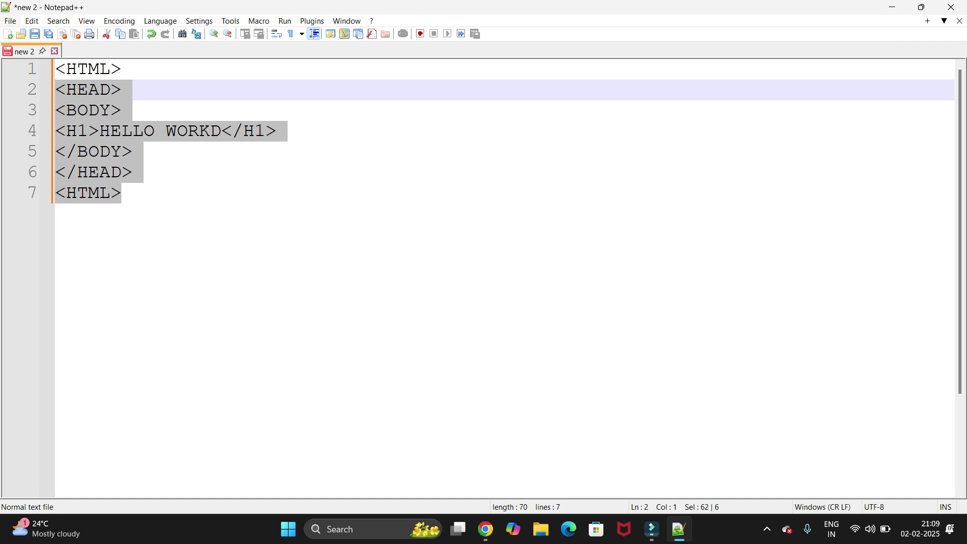
Step: Start saving the document as a new file in the Desktop folder under the name Firsthtml
{"action": "left_click", "coordinate": [10, 22]}
{"action": "left_click", "coordinate": [38, 126]}
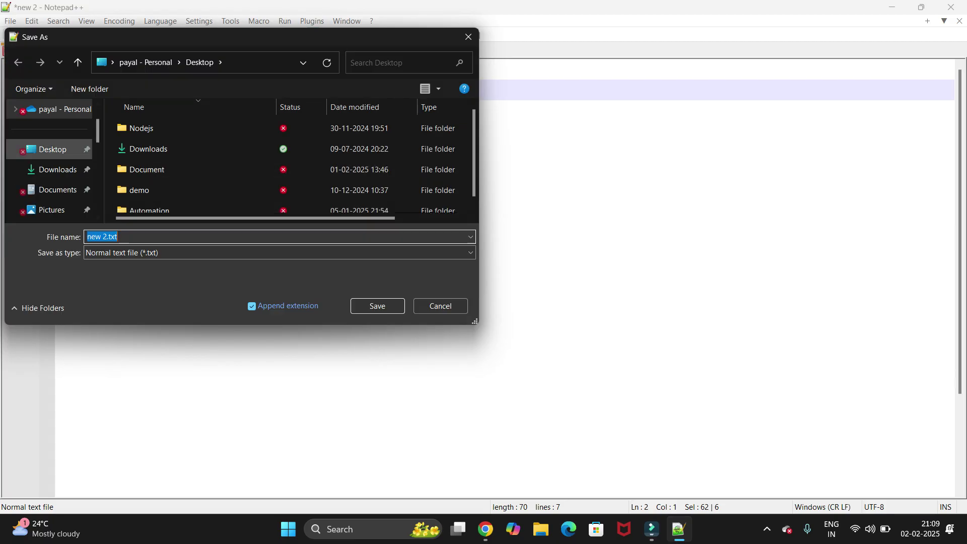
{"action": "left_click", "coordinate": [52, 149]}
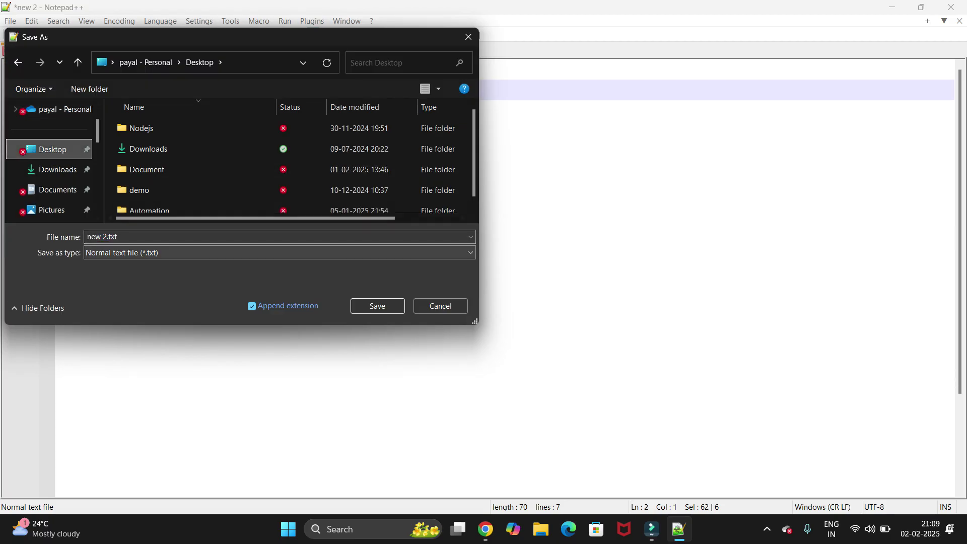
{"action": "left_click", "coordinate": [201, 237]}
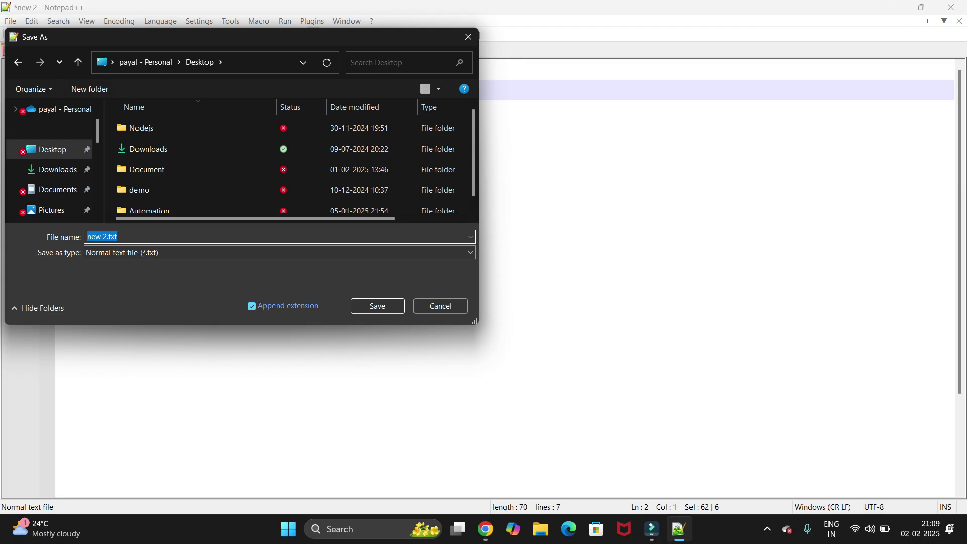
{"action": "type", "text": "Firsthtml"}
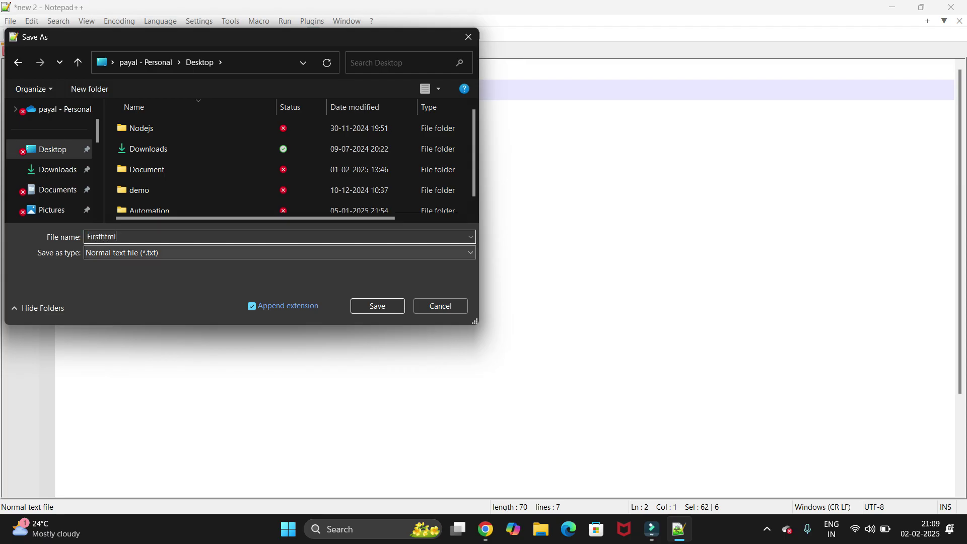
Step: Choose Hyper Text Markup Language as the file type and save the file
{"action": "left_click", "coordinate": [280, 253]}
{"action": "scroll", "coordinate": [275, 186], "scroll_direction": "down", "scroll_amount": 2}
{"action": "scroll", "coordinate": [274, 151], "scroll_direction": "down", "scroll_amount": 4}
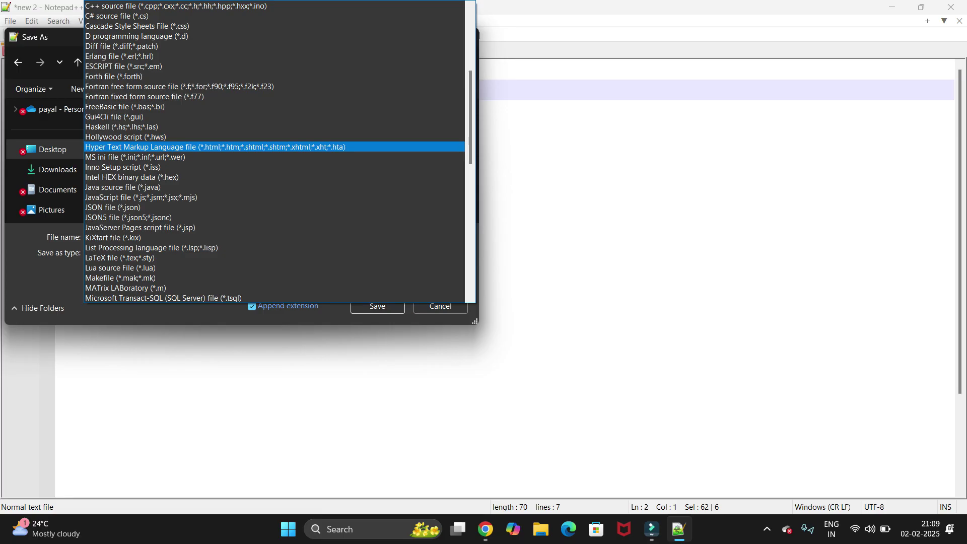
{"action": "key", "text": "Return"}
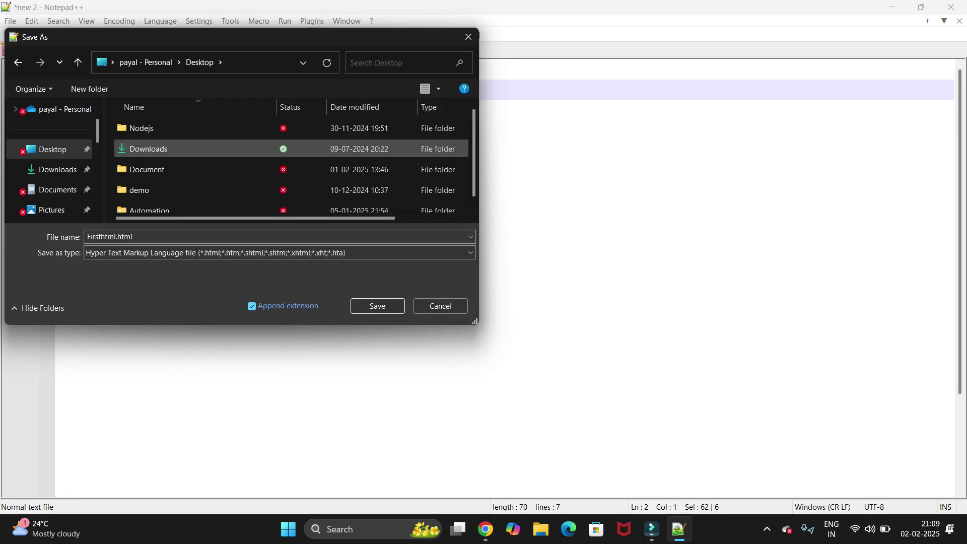
{"action": "key", "text": "Return"}
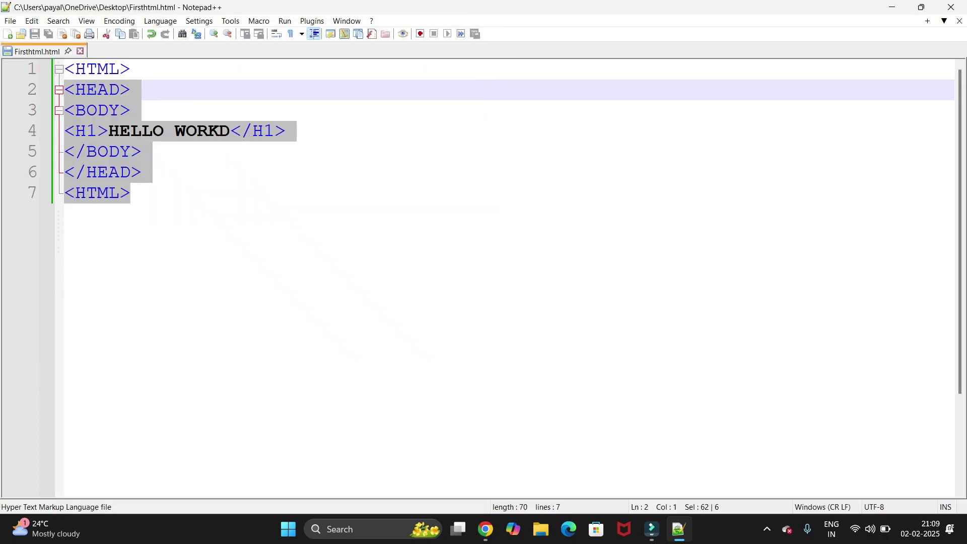
Step: Highlight all of the page's code
{"action": "left_click", "coordinate": [130, 193]}
{"action": "key", "text": "ctrl+a"}
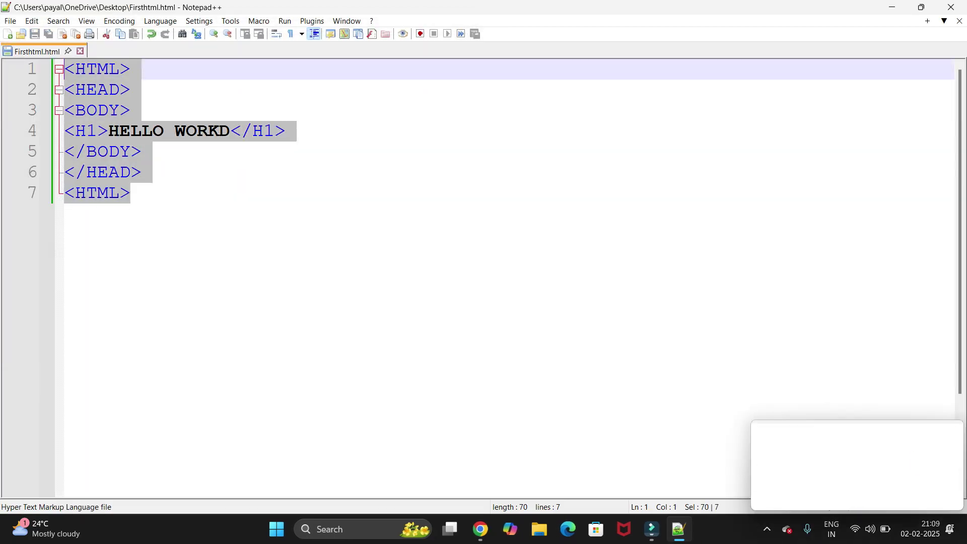
Step: Go to the desktop, dismiss the pop-up and move the Firsthtml.html file to an empty area near the middle
{"action": "key", "text": "super+d"}
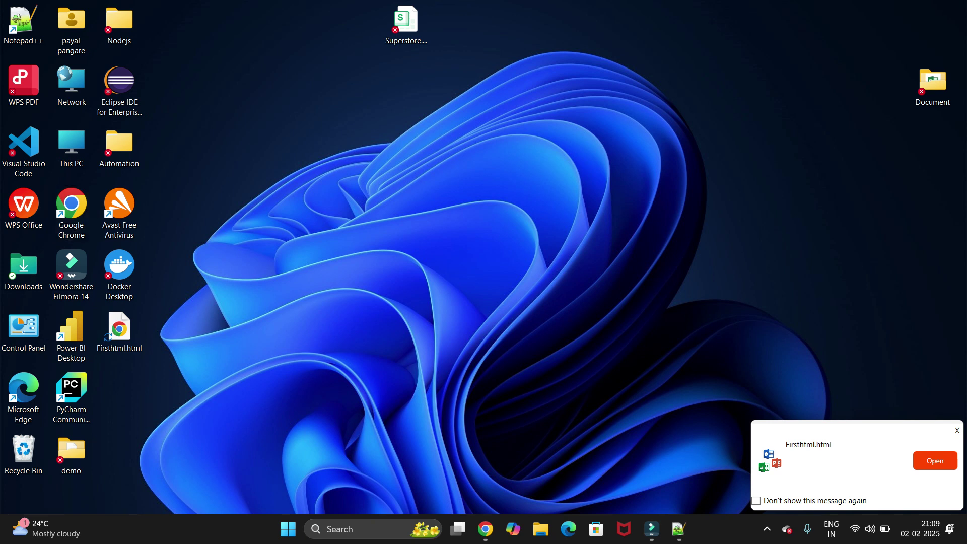
{"action": "left_click", "coordinate": [957, 431]}
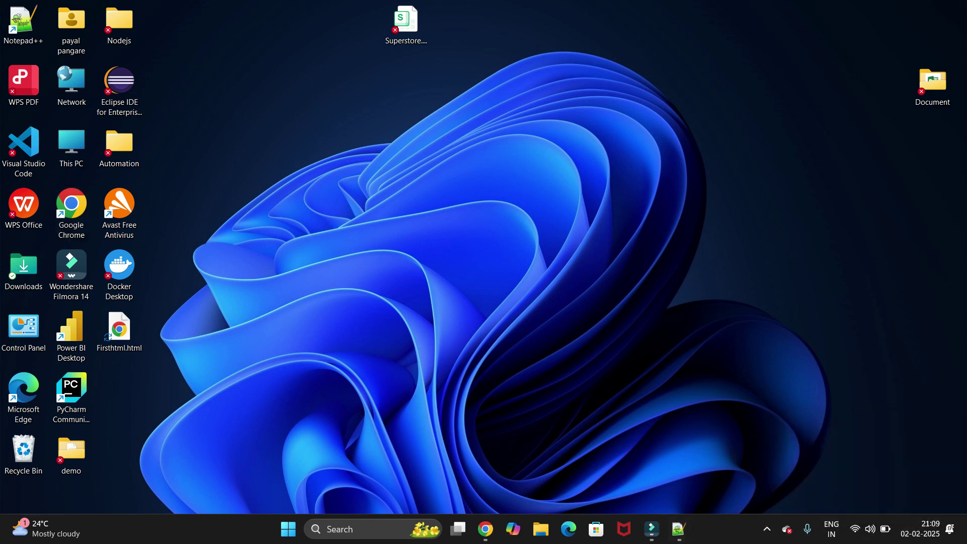
{"action": "left_click_drag", "start_coordinate": [119, 330], "coordinate": [454, 145]}
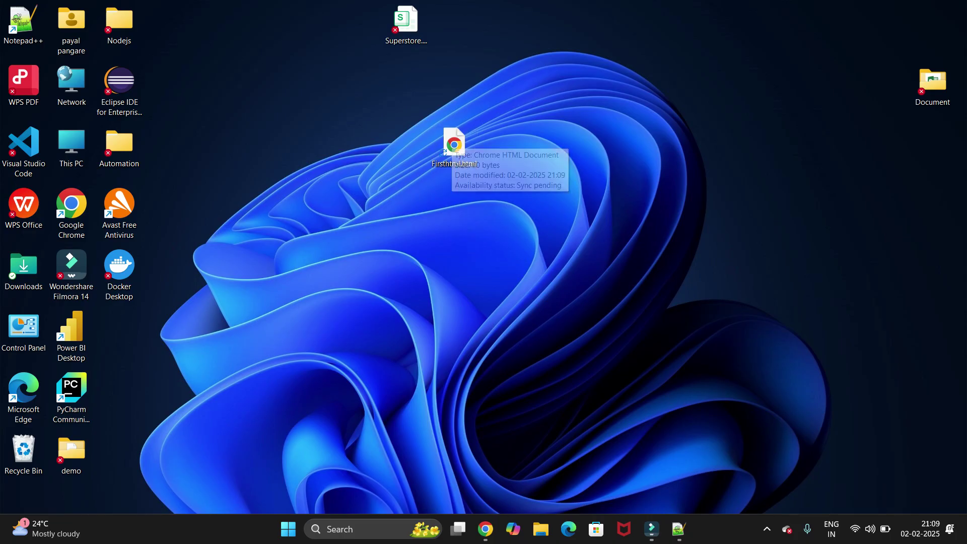
Step: Open Firsthtml.html in Chrome and highlight the page's heading text
{"action": "double_click", "coordinate": [445, 151]}
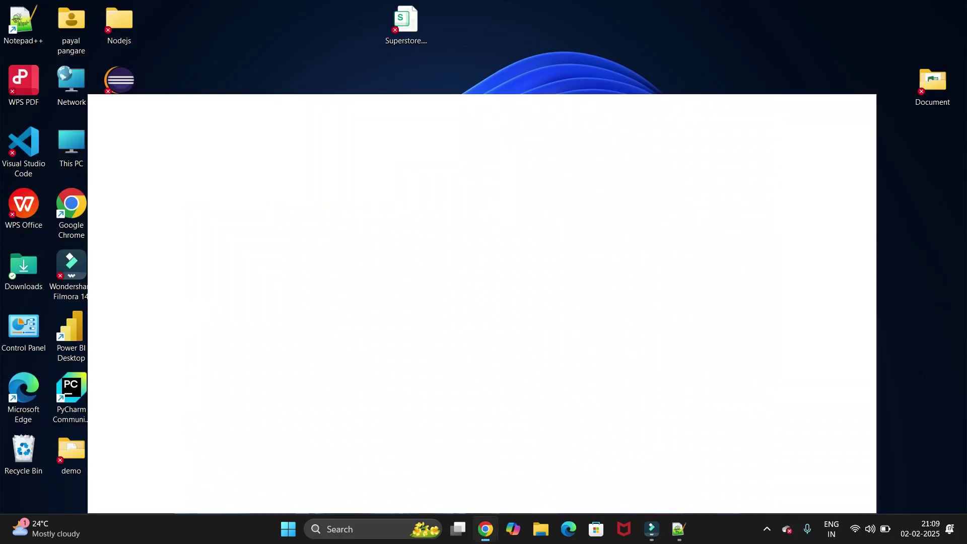
{"action": "left_click_drag", "start_coordinate": [163, 72], "coordinate": [4, 72]}
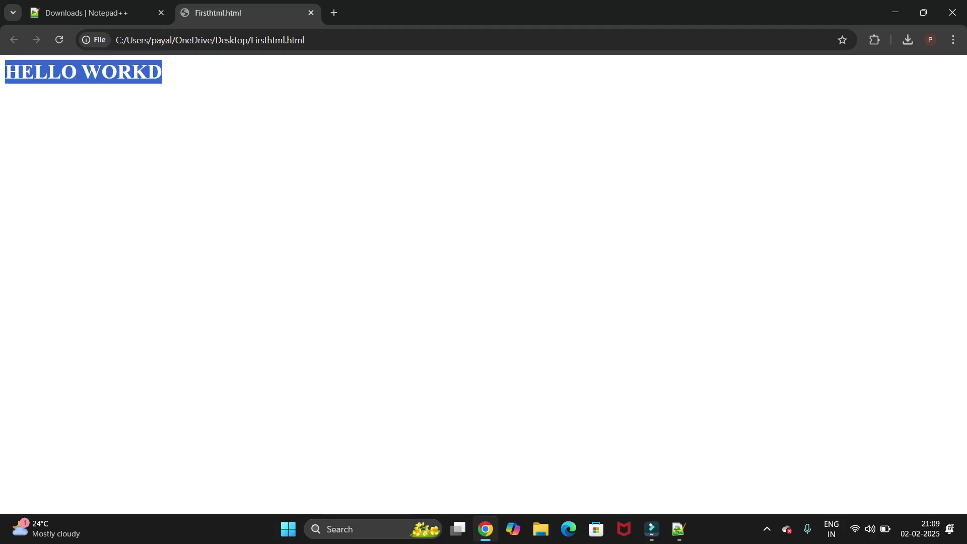
{"action": "left_click_drag", "start_coordinate": [6, 71], "coordinate": [76, 72]}
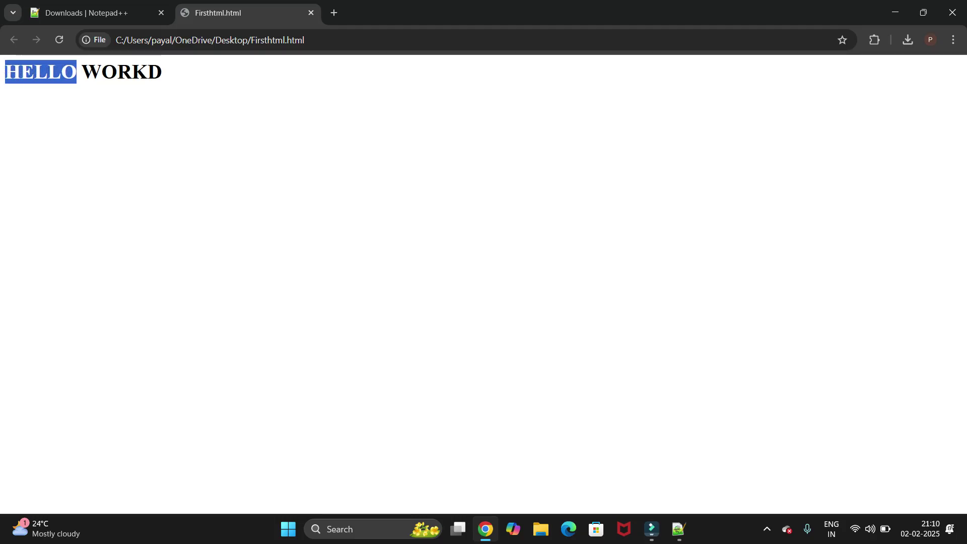
Step: Switch back to Notepad++ and remove the K from WORKD in the heading line
{"action": "left_click", "coordinate": [678, 529]}
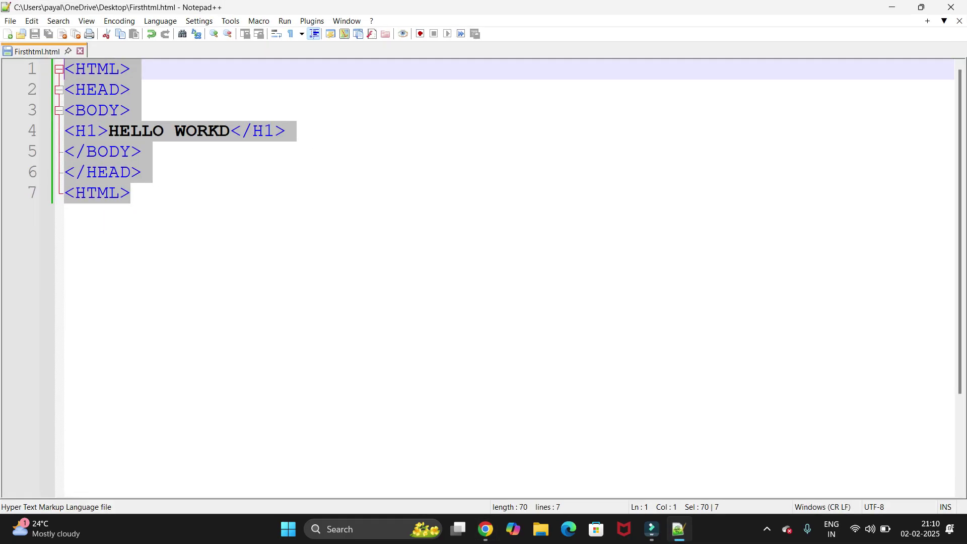
{"action": "left_click", "coordinate": [208, 131]}
{"action": "key", "text": "Delete"}
{"action": "type", "text": "l"}
{"action": "key", "text": "BackSpace"}
{"action": "key", "text": "ctrl+shift+l"}
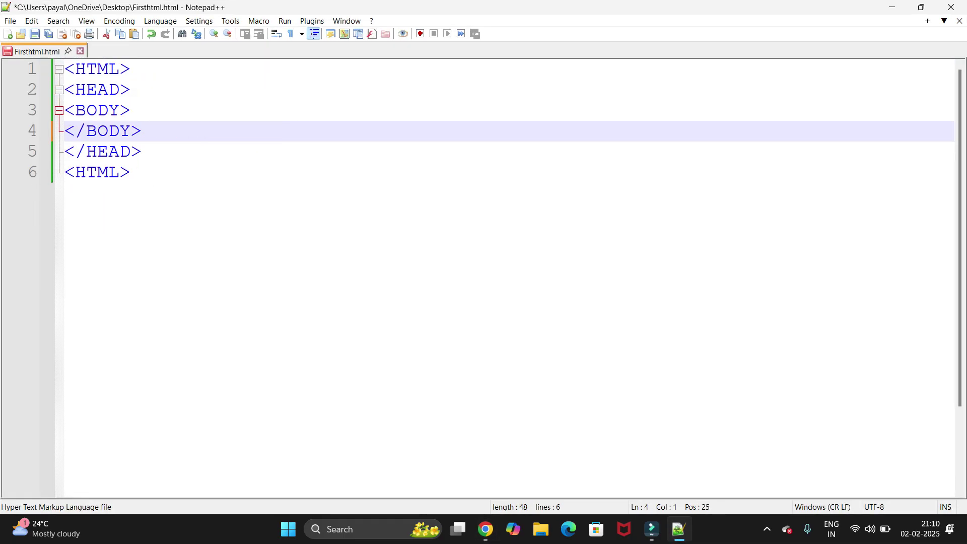
{"action": "key", "text": "ctrl+z"}
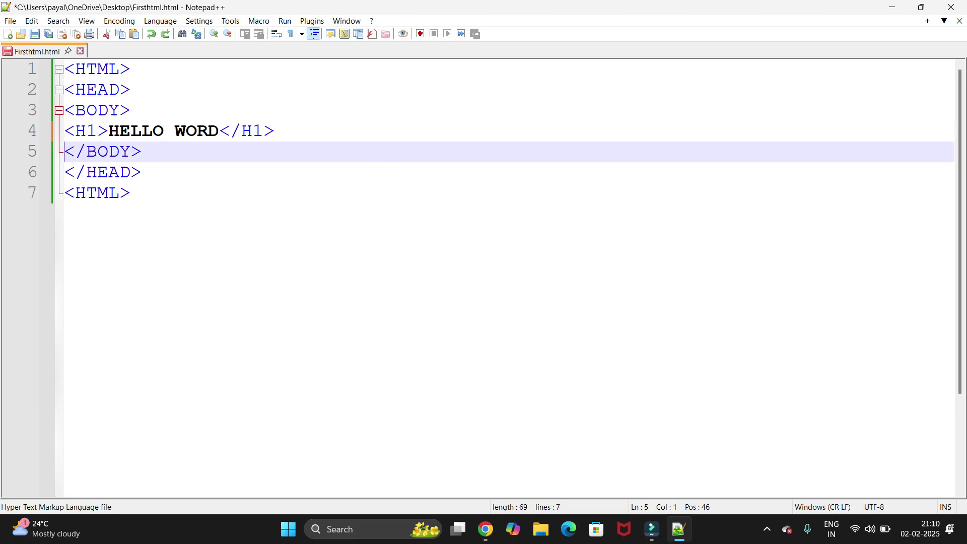
Step: Insert an L before the final D so the heading reads HELLO WORLD, and save the file
{"action": "left_click", "coordinate": [207, 131]}
{"action": "type", "text": "L"}
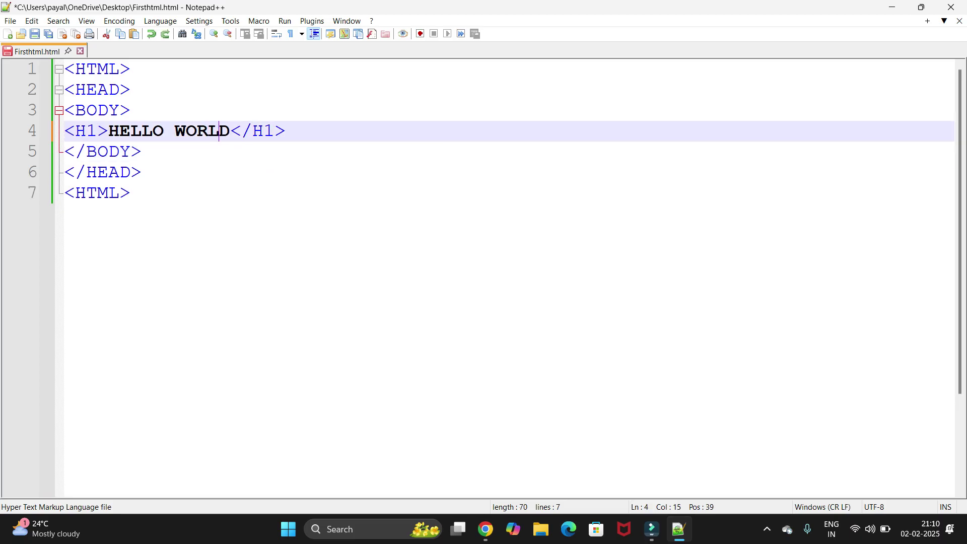
{"action": "key", "text": "ctrl+s"}
Step: Switch to Chrome and reload the Firsthtml.html page
{"action": "key", "text": "alt+Tab"}
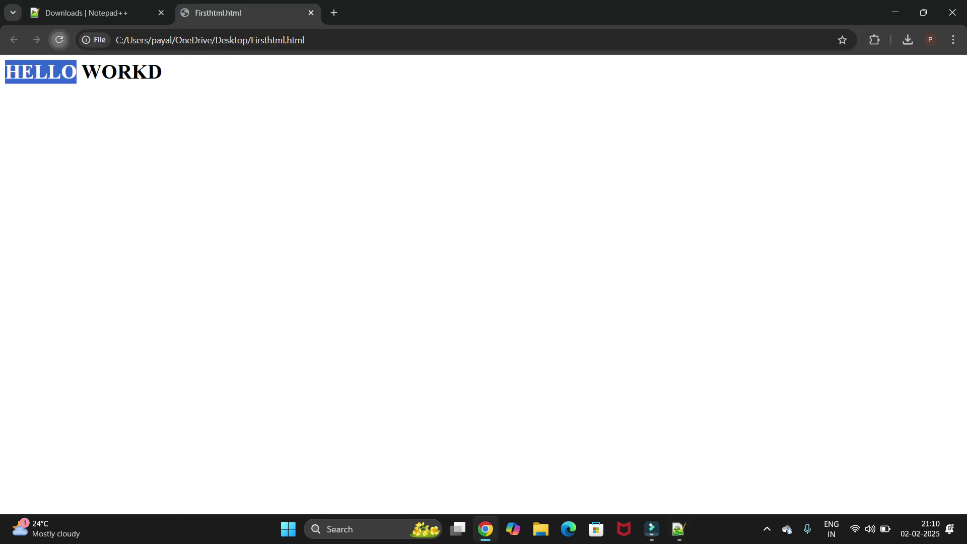
{"action": "left_click", "coordinate": [59, 40]}
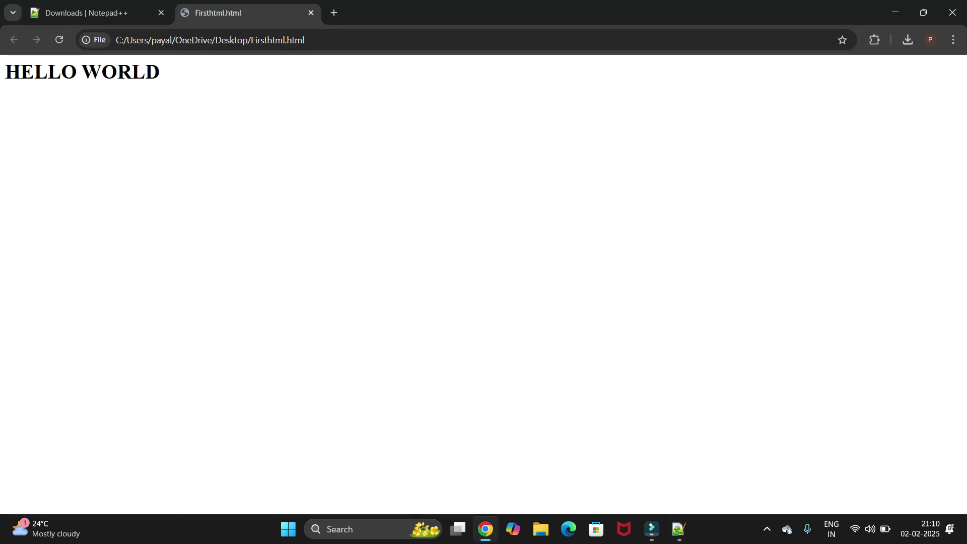
{"action": "key", "text": "alt+Tab"}
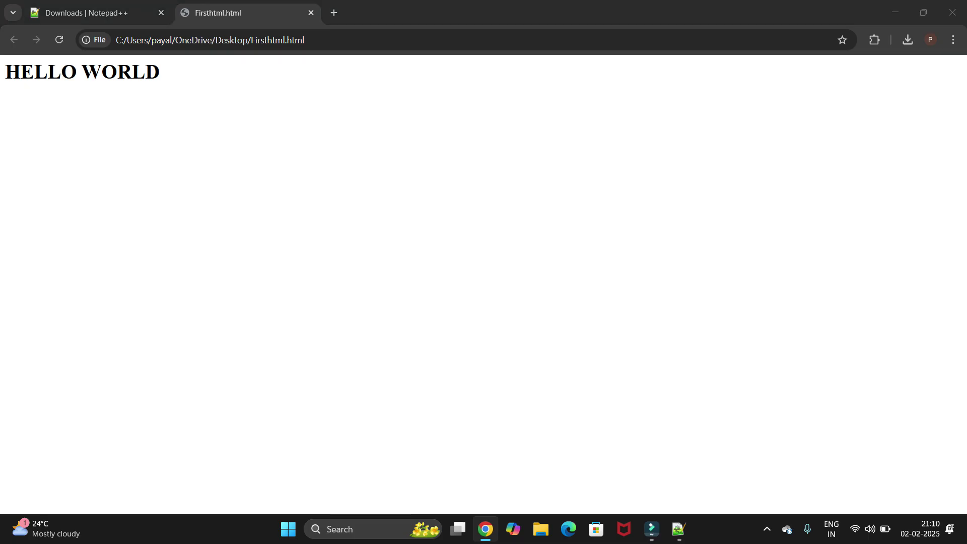
{"action": "key", "text": "ctrl+s"}
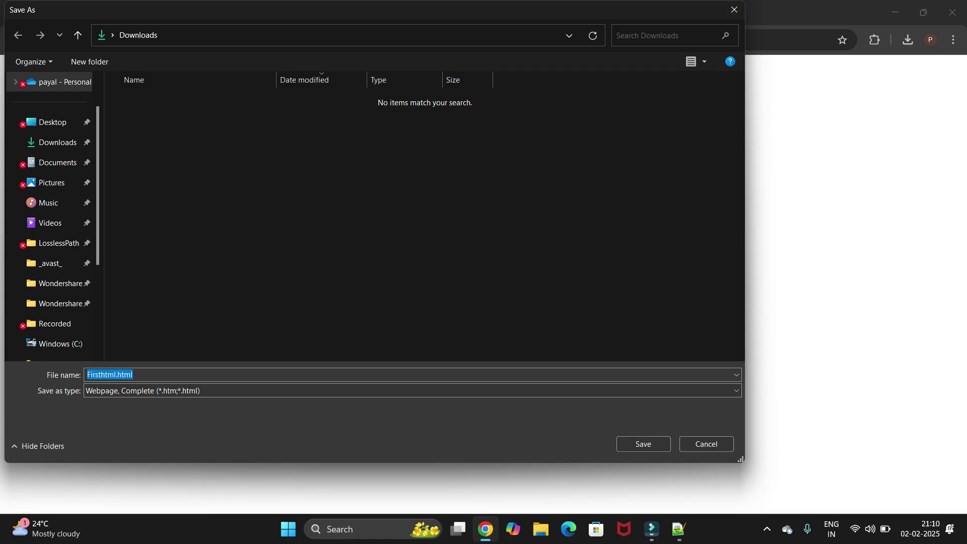
{"action": "key", "text": "Escape"}
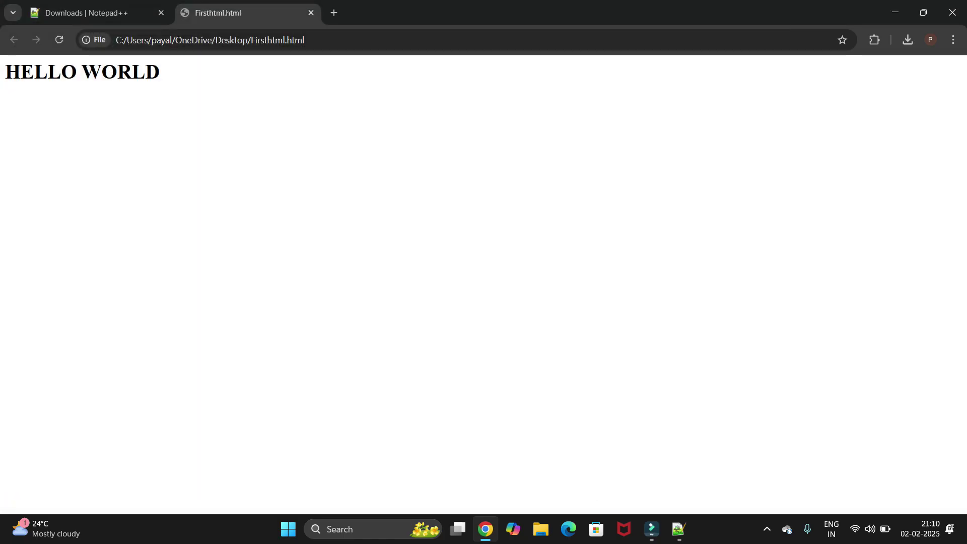